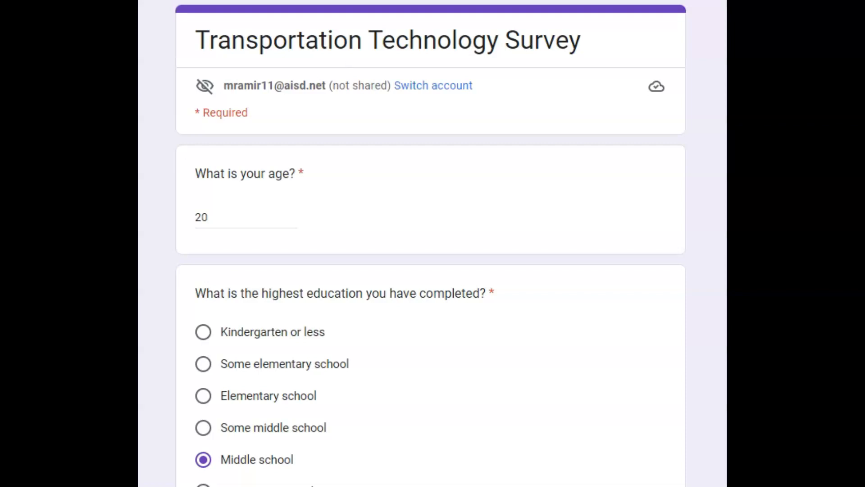
Review the Transportation Technology Survey questions and open the form's collected responses.
scroll(430, 243, down, 15)
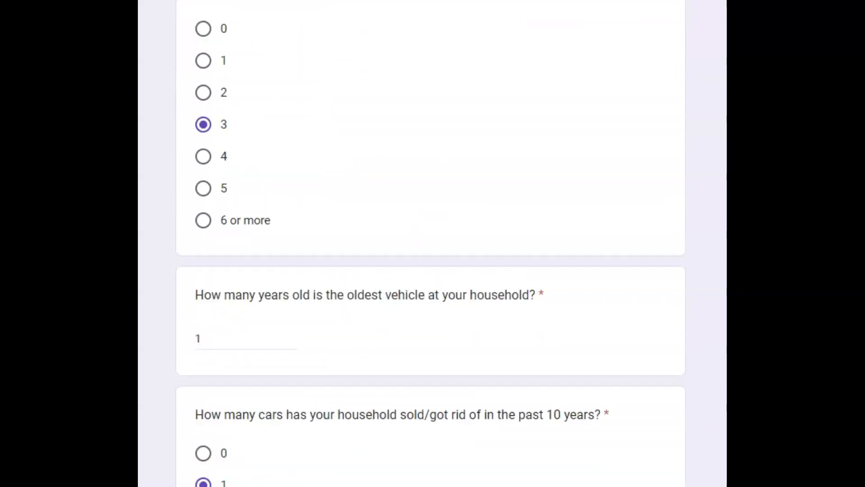
scroll(430, 243, up, 10)
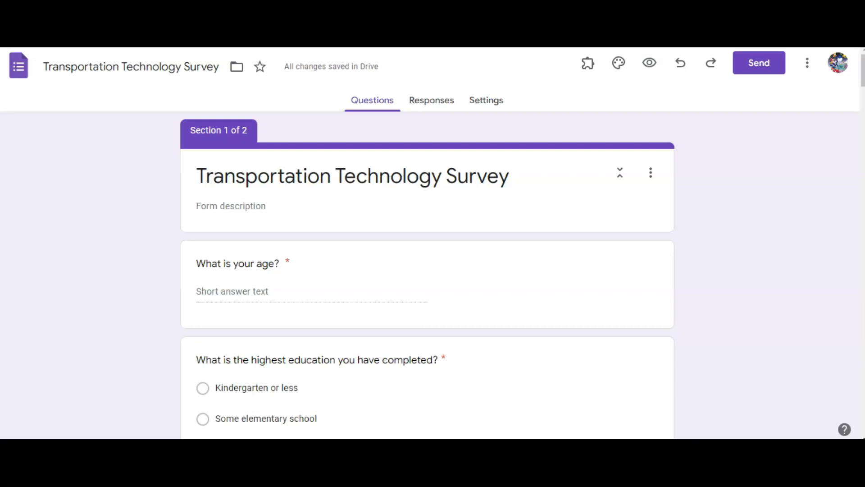
click(443, 101)
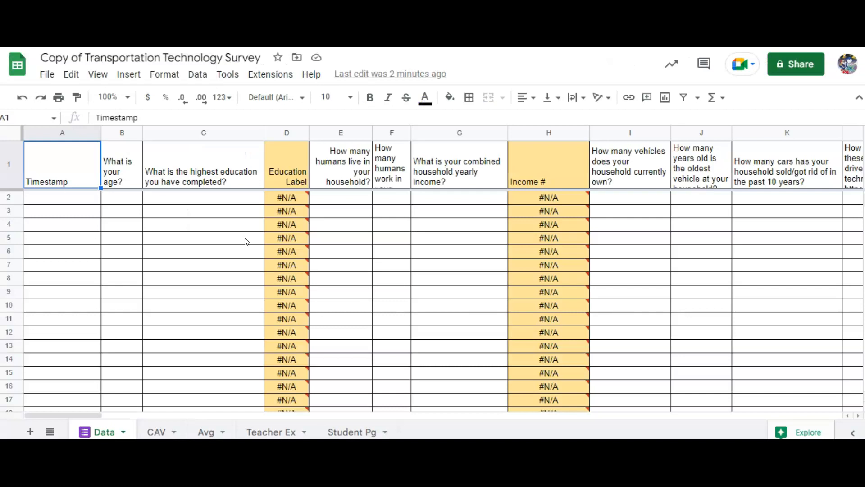
On the Teacher Ex sheet, start a LINEST formula in D17 with the BSM $ WTP # range AW2:AW4 as the known y data.
click(275, 432)
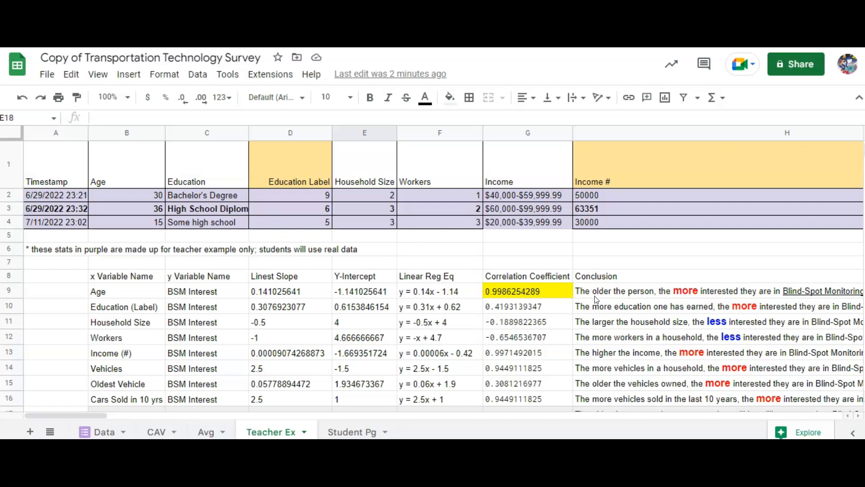
scroll(505, 313, down, 5)
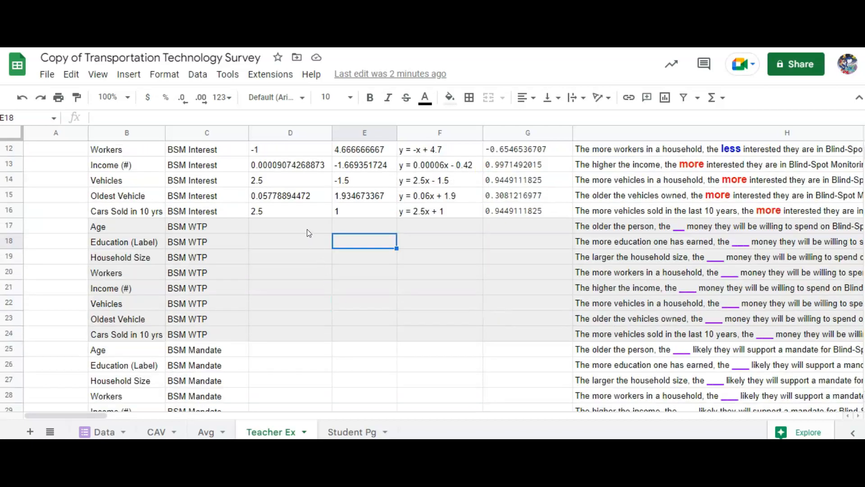
click(307, 228)
scroll(314, 251, up, 2)
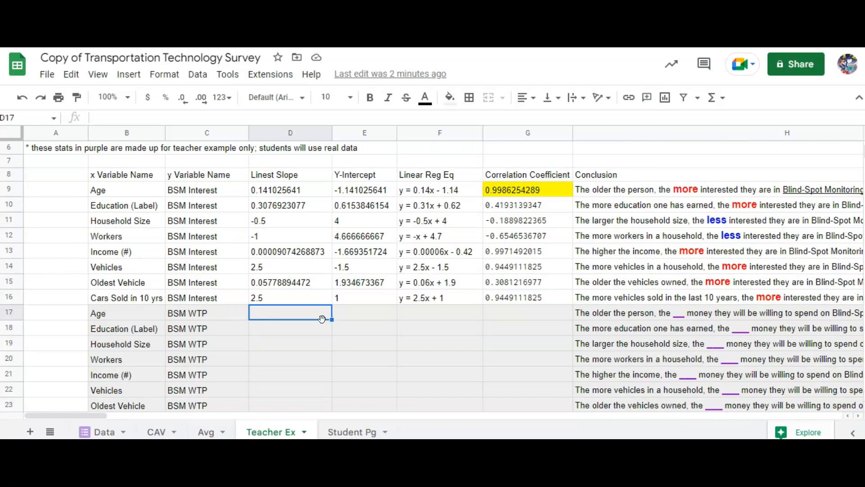
text(=LIN)
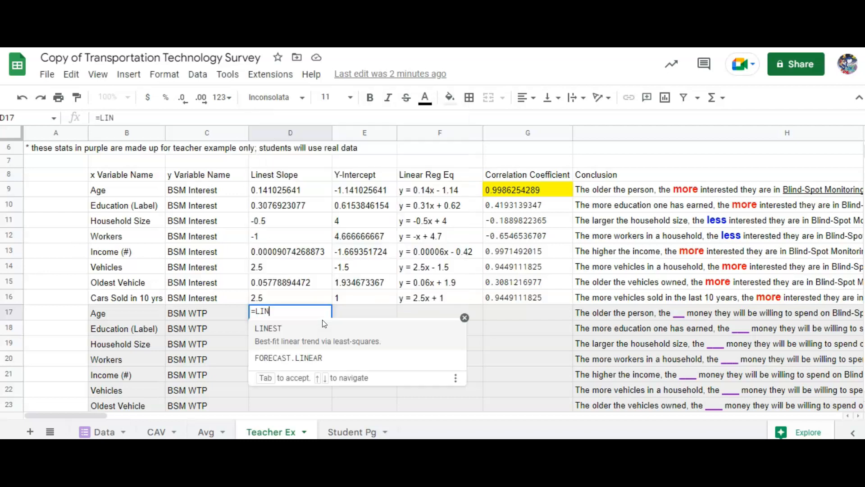
click(288, 335)
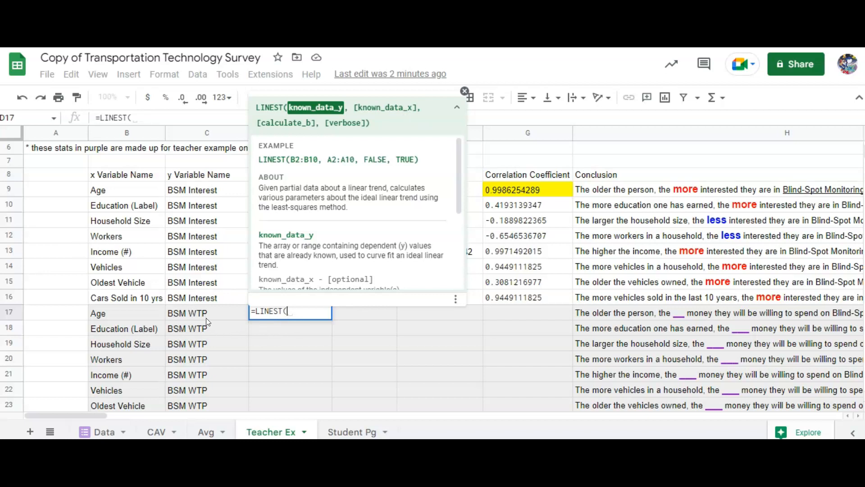
scroll(223, 269, up, 3)
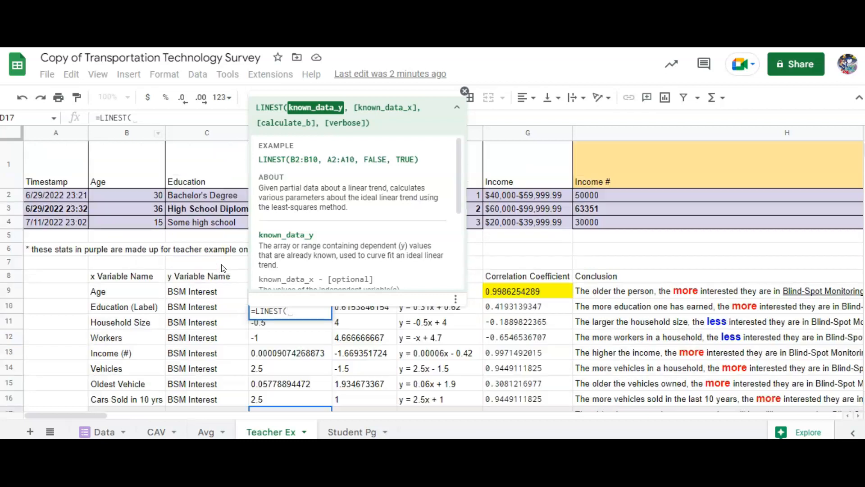
drag(103, 418, 392, 432)
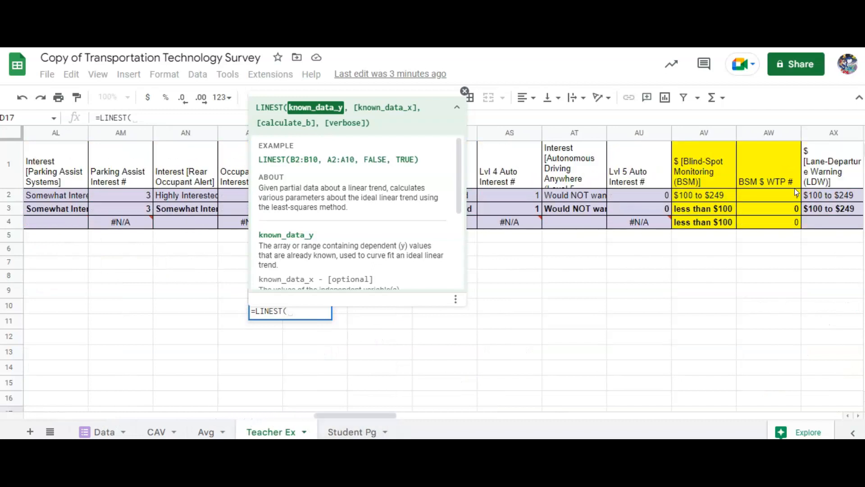
click(789, 200)
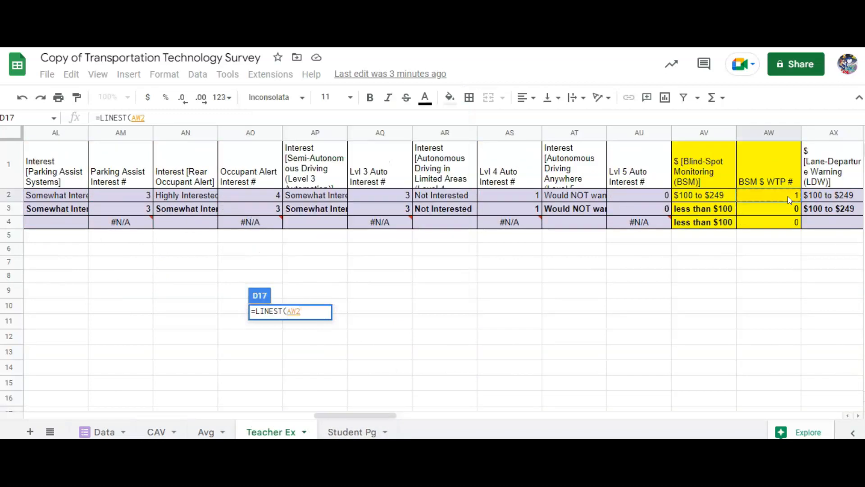
shift+click(775, 225)
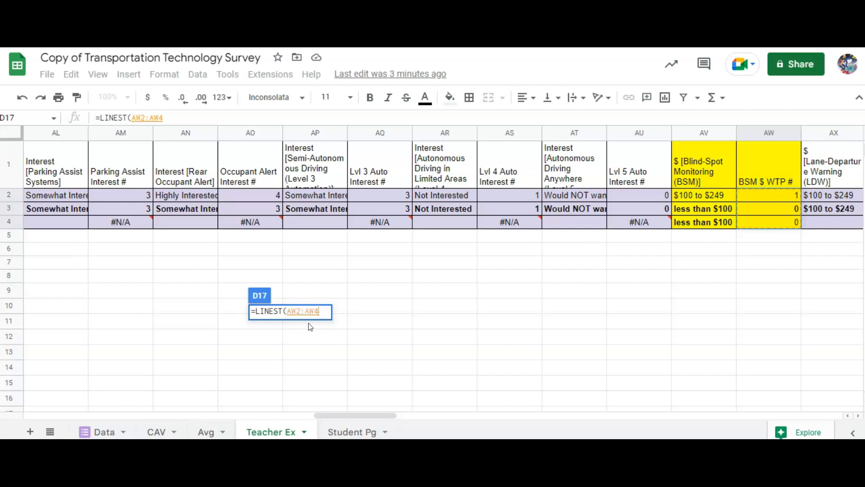
text(,)
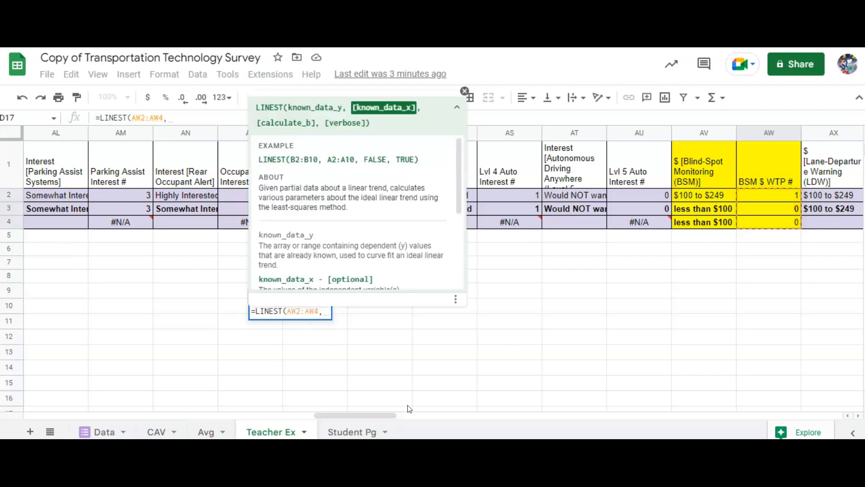
Complete the LINEST formula in D17 with the Age range B2:B4 as known x data, and check the slope and y-intercept cells.
drag(383, 417, 95, 416)
scroll(134, 332, down, 3)
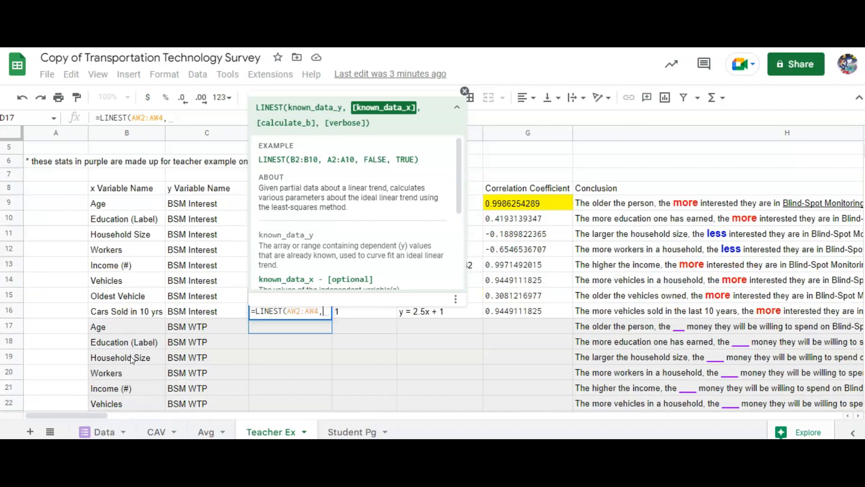
scroll(135, 332, up, 3)
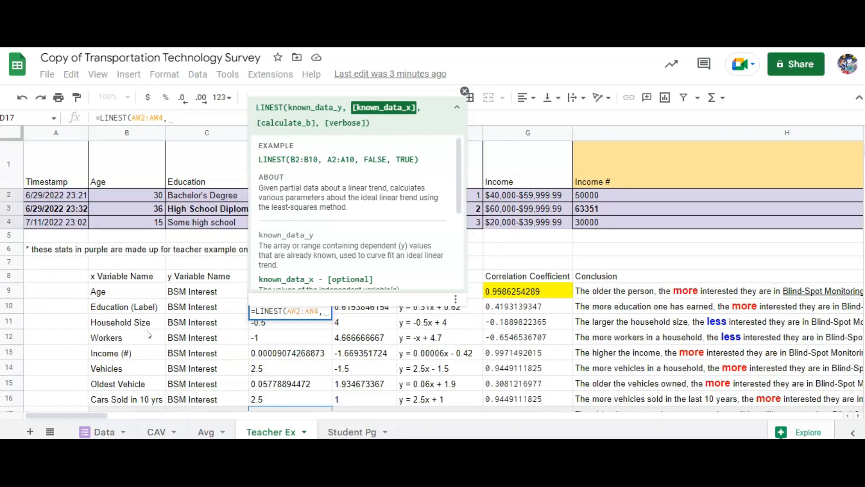
click(130, 194)
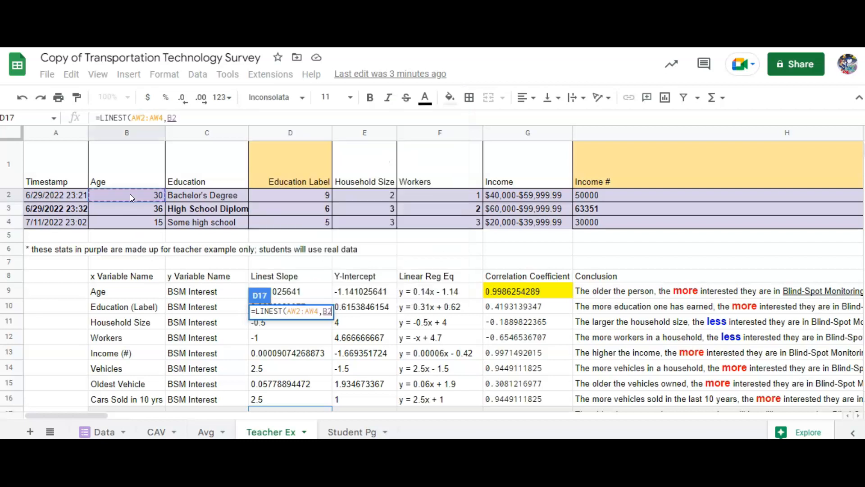
shift+click(136, 221)
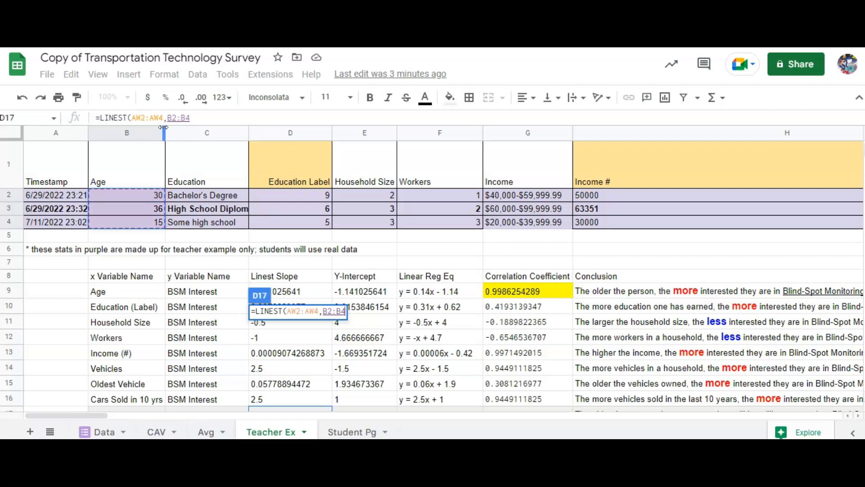
key(Return)
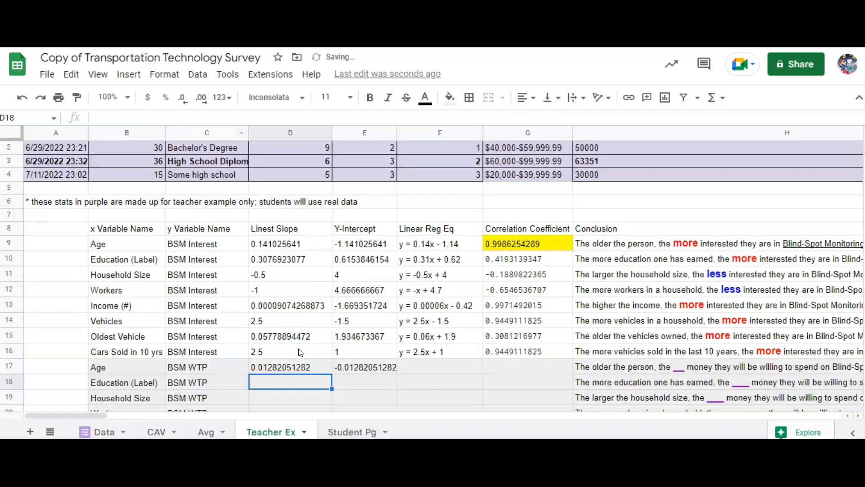
click(285, 365)
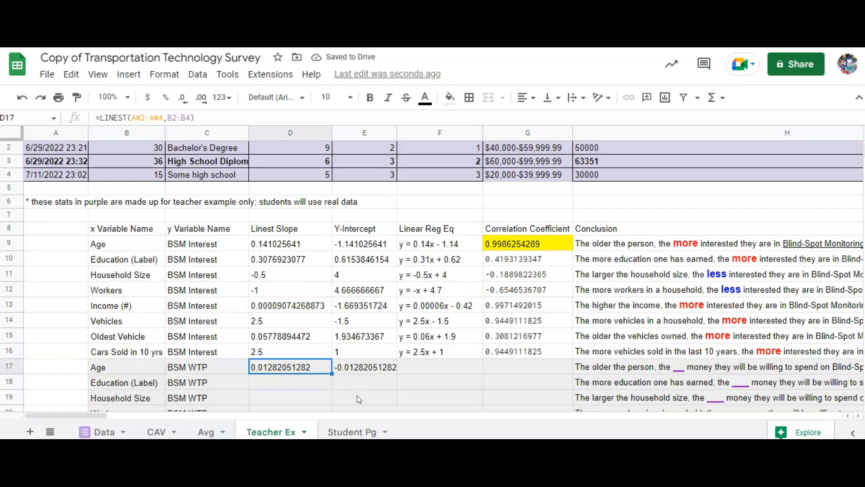
key(Right)
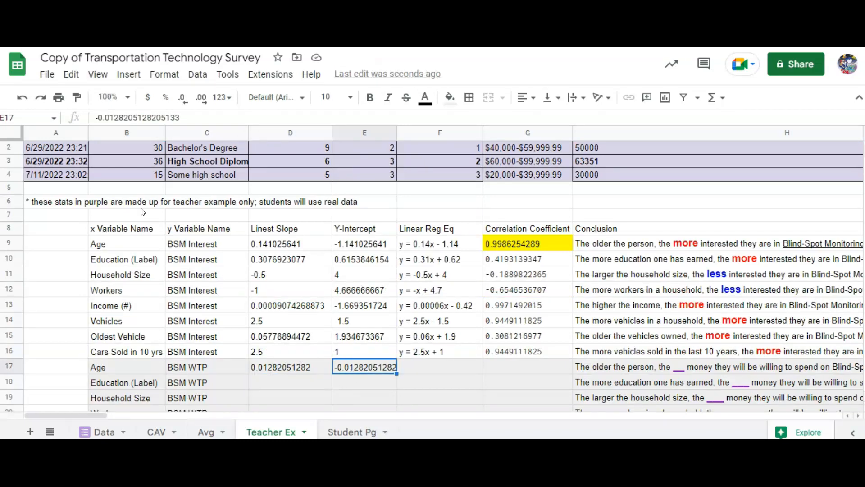
Enter the linear regression equation "y = 0.02x - 0.02" in F17 for the Age and BSM WTP row.
click(453, 366)
text(y =)
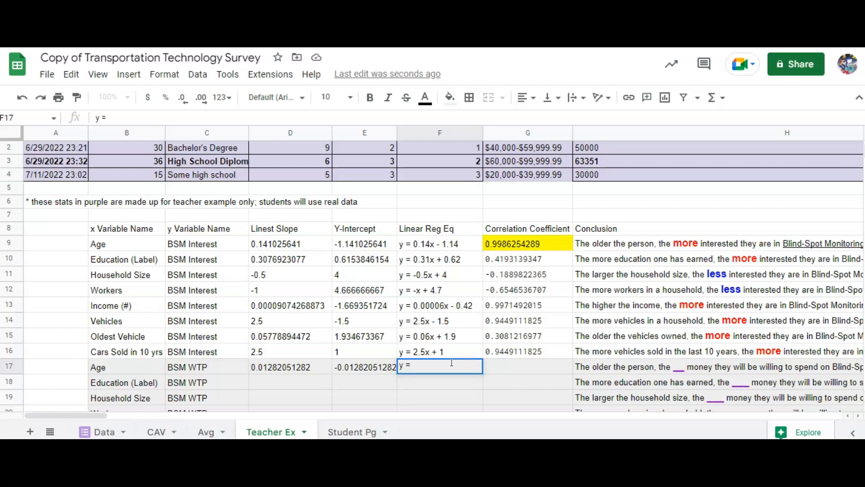
text(0.02x +)
key(BackSpace)
text(-)
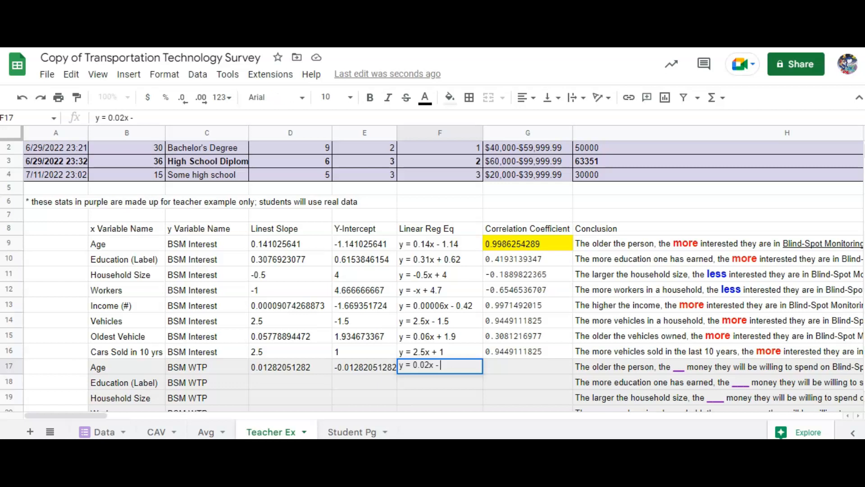
text( 0.02)
key(Tab)
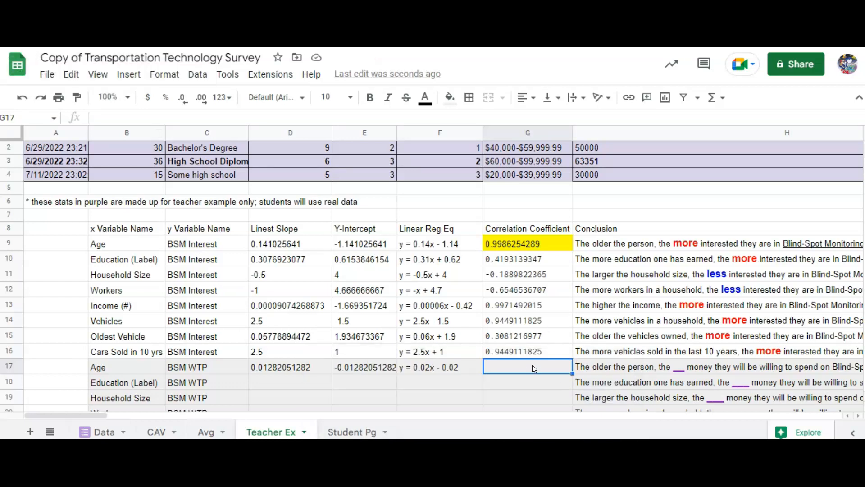
Start a CORREL formula in G17 with the BSM $ WTP # range AW2:AW4 as the y data.
text(=)
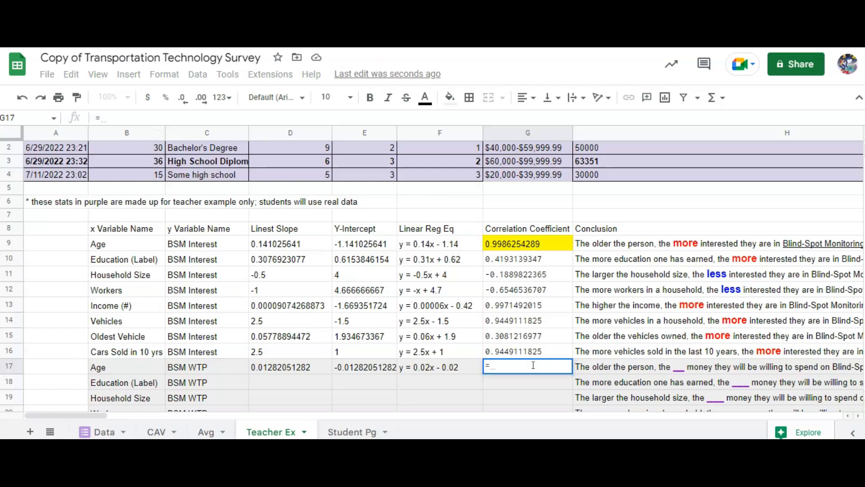
text(CORR)
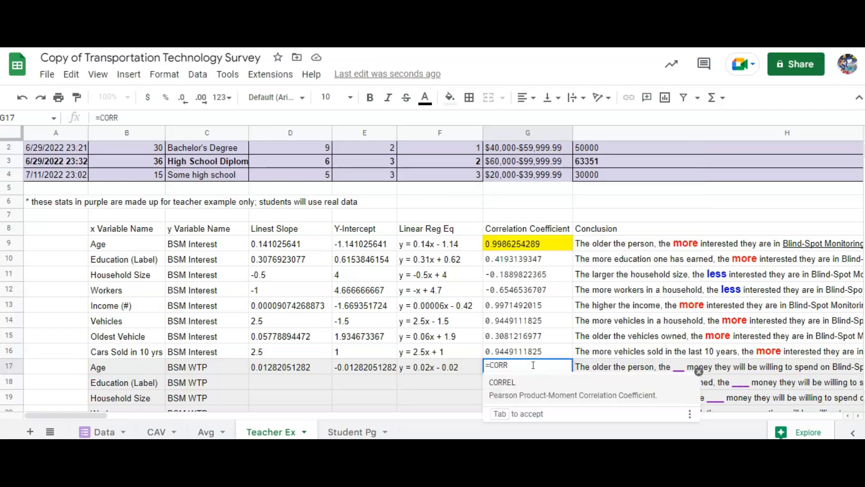
click(517, 382)
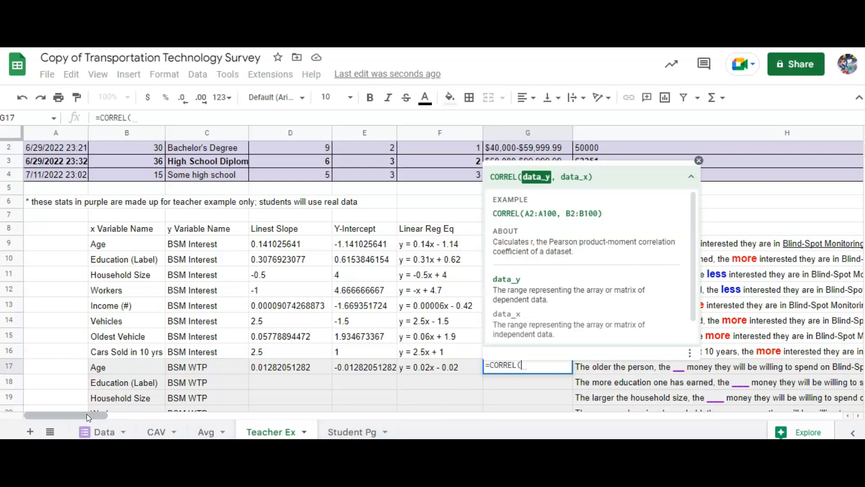
drag(87, 413, 422, 428)
scroll(309, 354, up, 1)
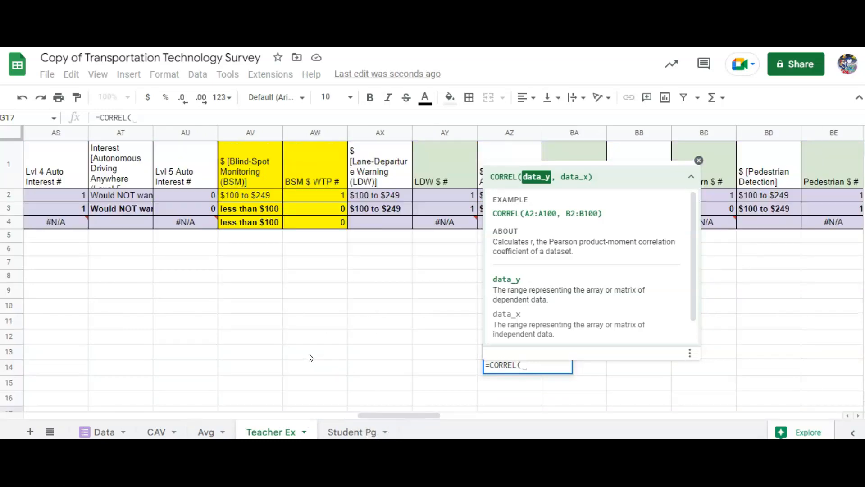
click(294, 196)
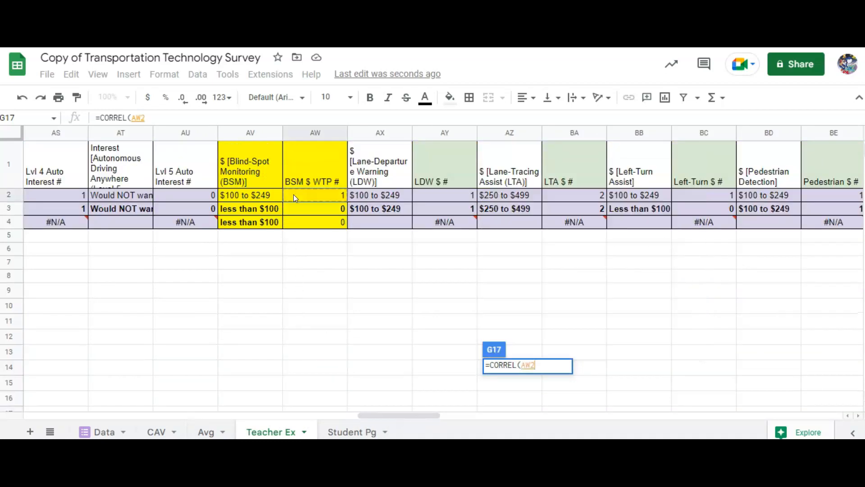
shift+click(297, 220)
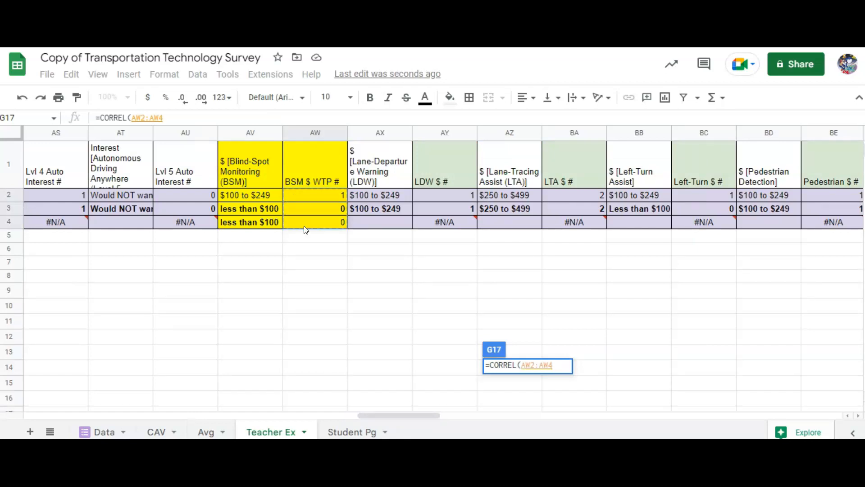
text(,)
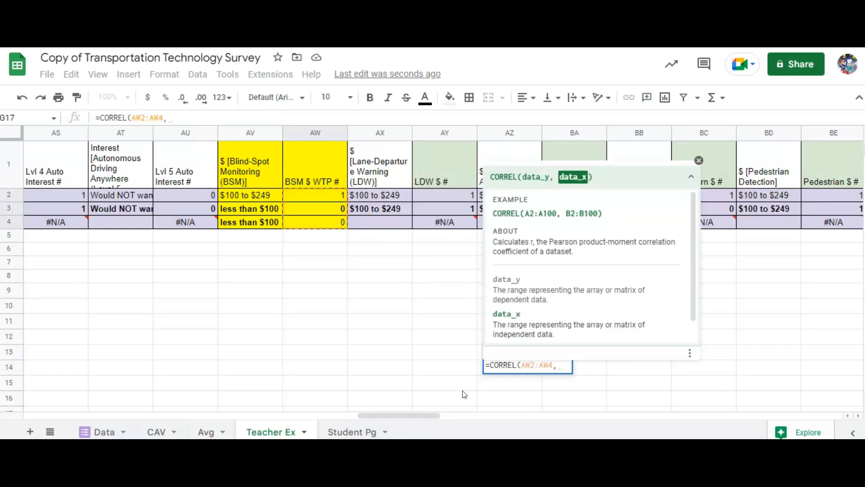
Complete the CORREL formula in G17 with the Age range B2:B4 as the x data, and check the resulting cell.
drag(437, 417, 97, 404)
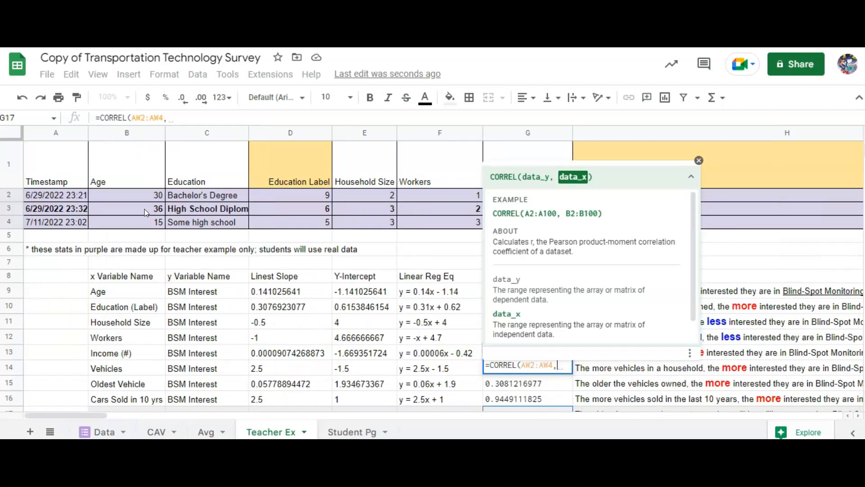
click(144, 194)
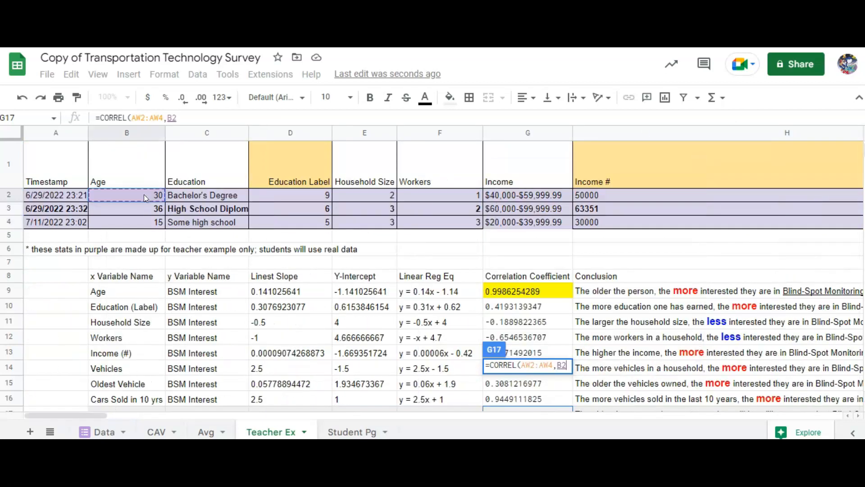
drag(150, 225, 148, 221)
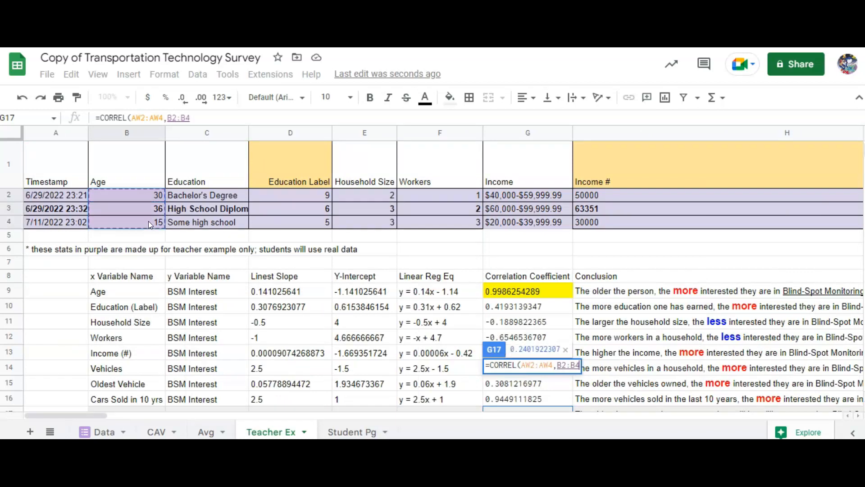
key(Return)
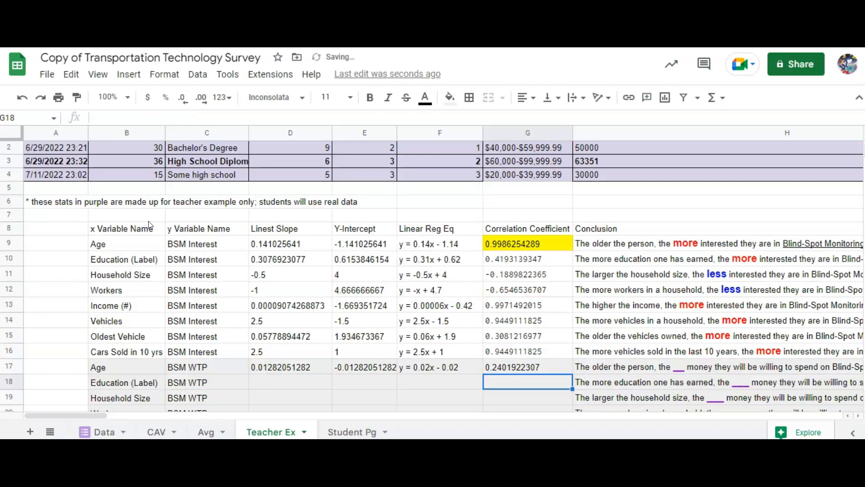
click(529, 368)
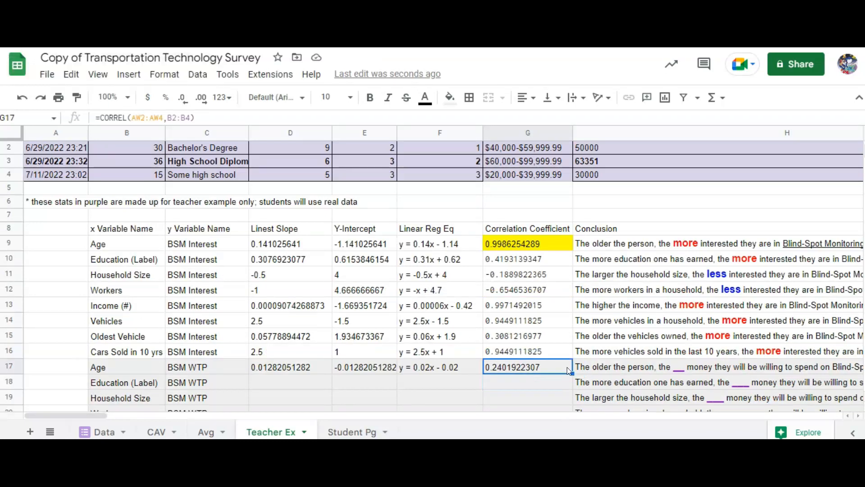
Fill the blank in the H17 conclusion with "more" for the Age and BSM WTP row.
click(477, 369)
key(Right)
key(Right)
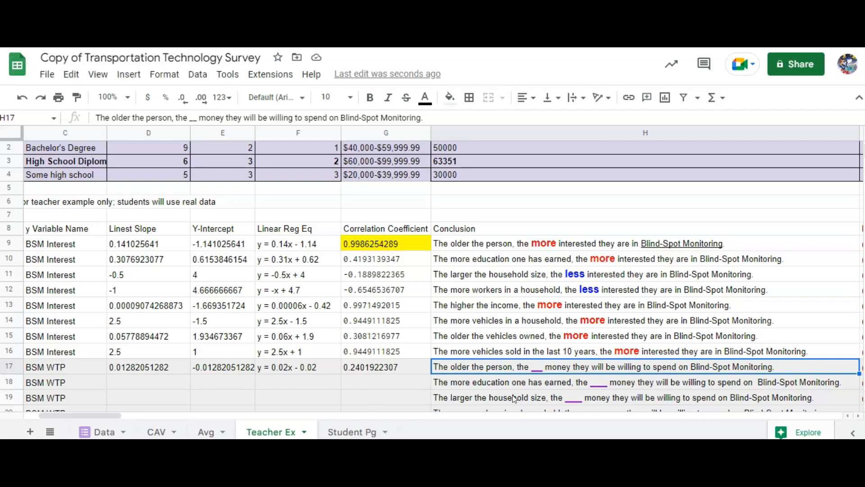
double_click(544, 369)
click(543, 368)
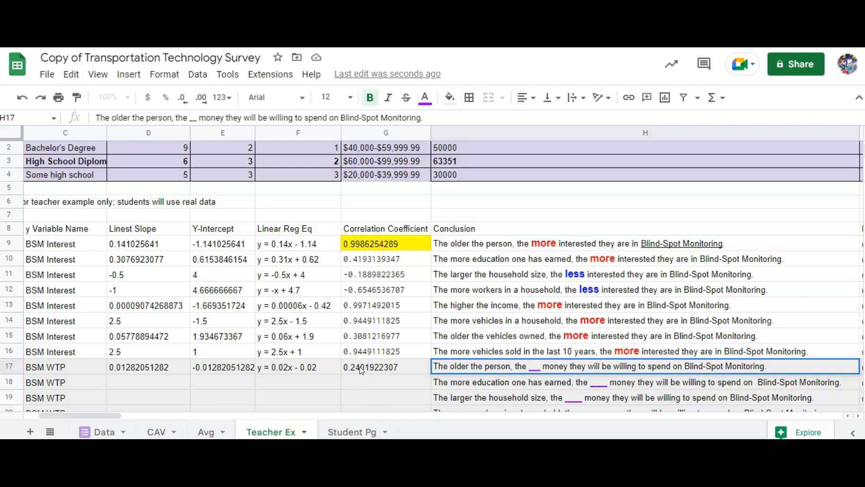
key(BackSpace)
key(BackSpace)
key(BackSpace)
key(BackSpace)
text(more)
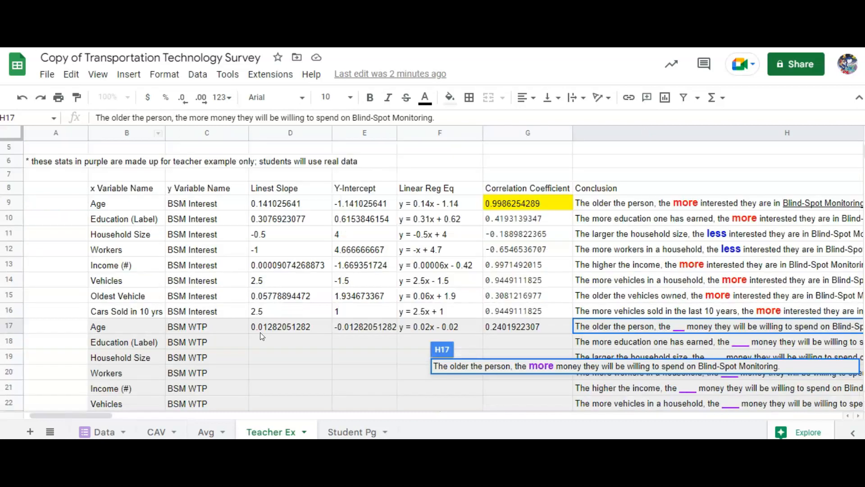
click(263, 342)
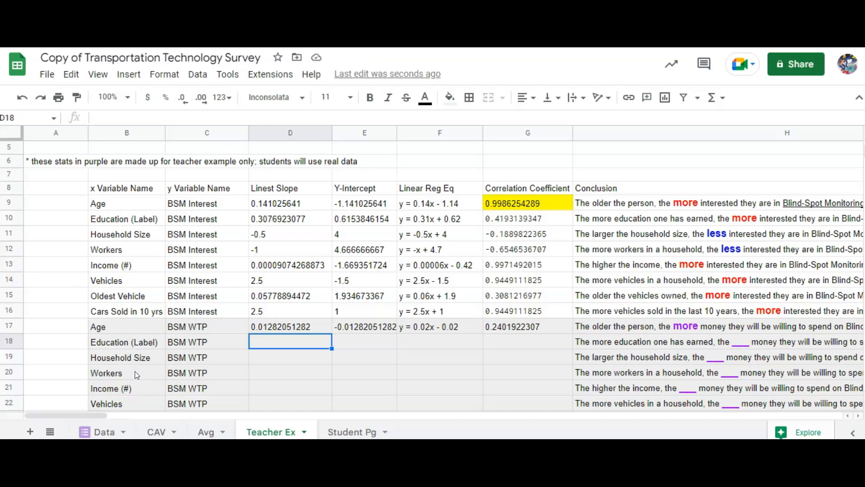
Examine the highlighted correlation coefficients in G19 and G23 for Household Size and Oldest Vehicle against BSM WTP.
scroll(134, 372, down, 1)
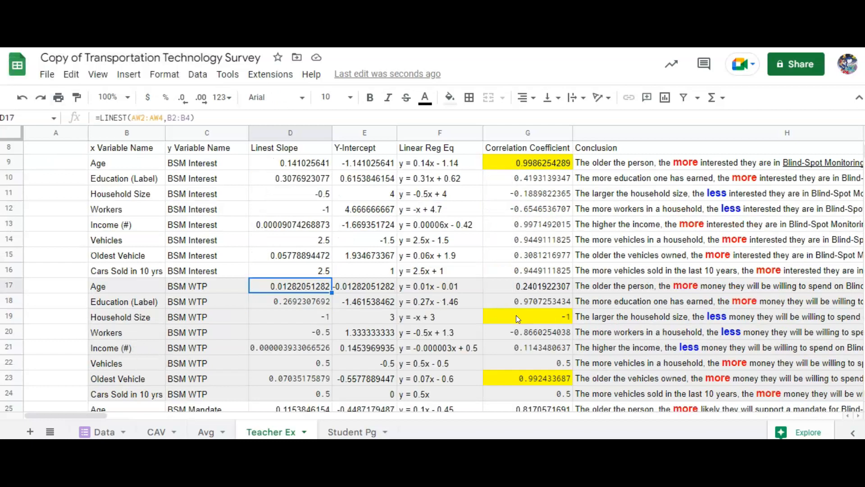
click(516, 315)
click(517, 381)
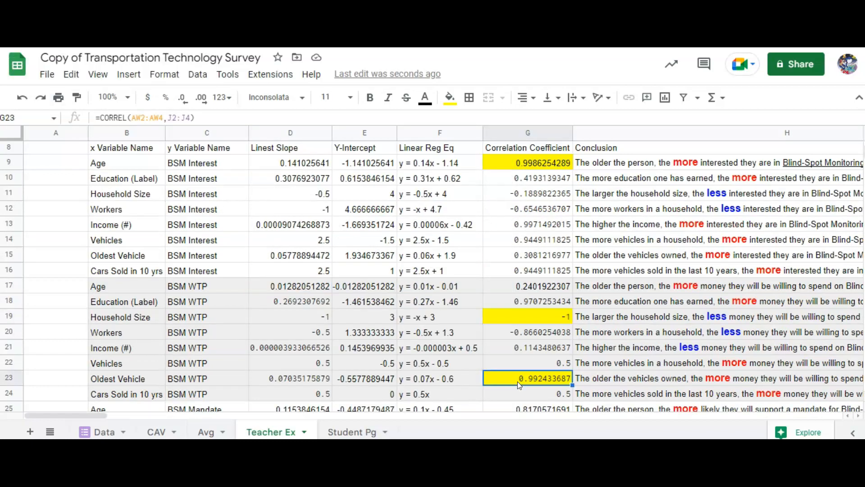
click(508, 319)
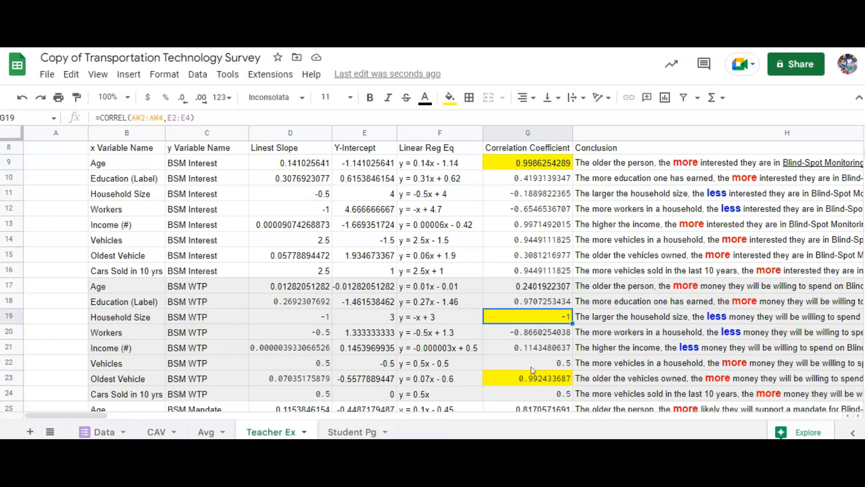
click(537, 378)
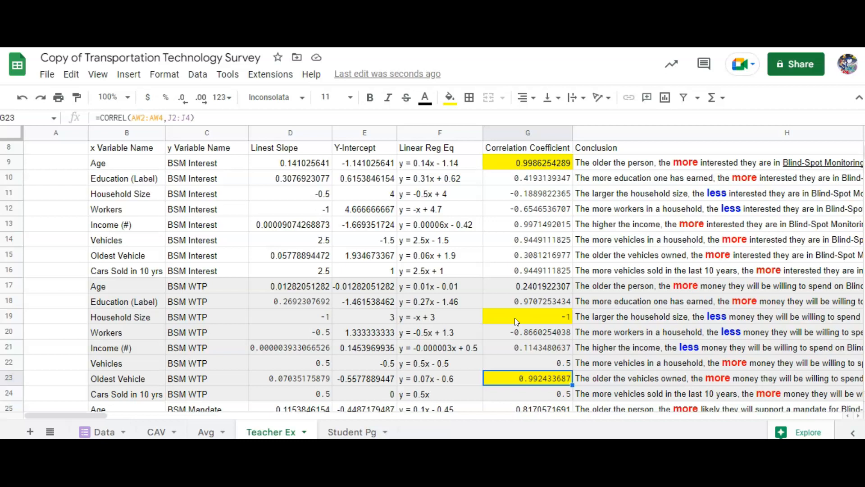
click(514, 318)
click(528, 377)
scroll(524, 318, right, 3)
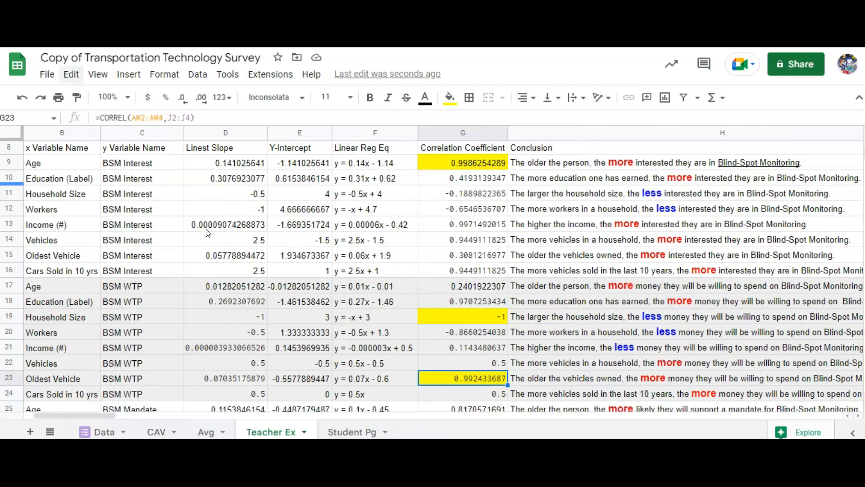
Insert a new chart with J18 selected, the empty cell beneath the Age and BSM Interest # graph.
click(528, 318)
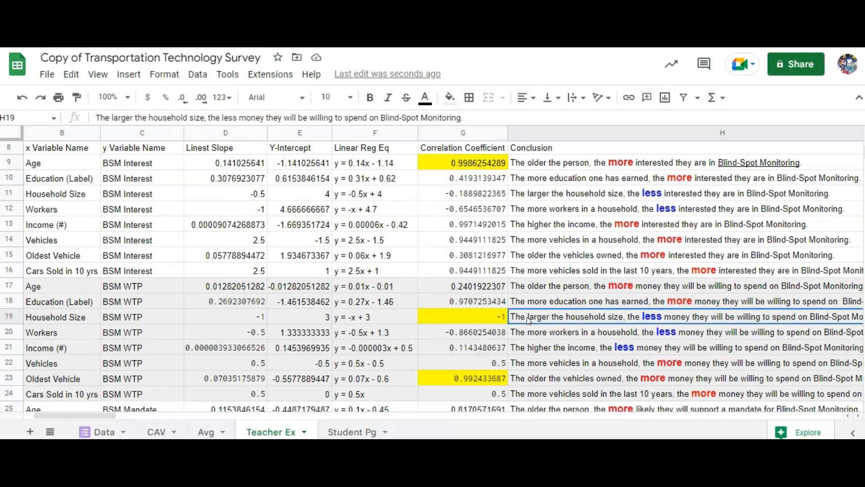
key(Right)
key(Right)
key(Right)
key(Right)
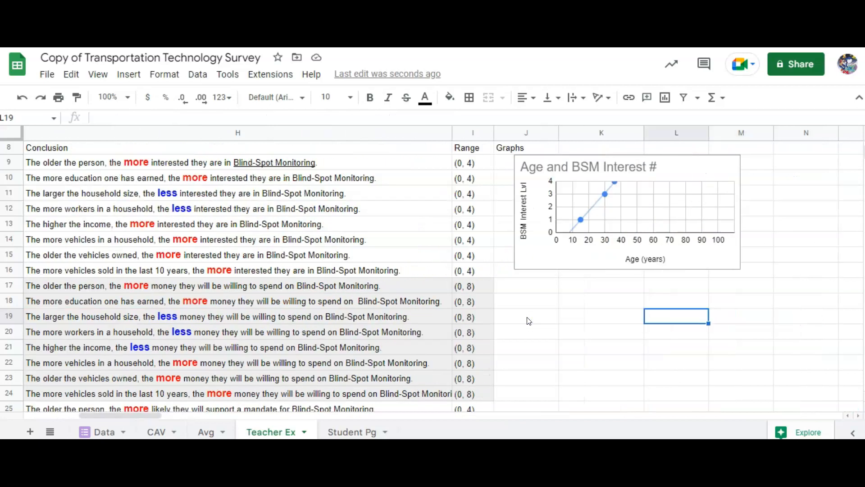
key(Left)
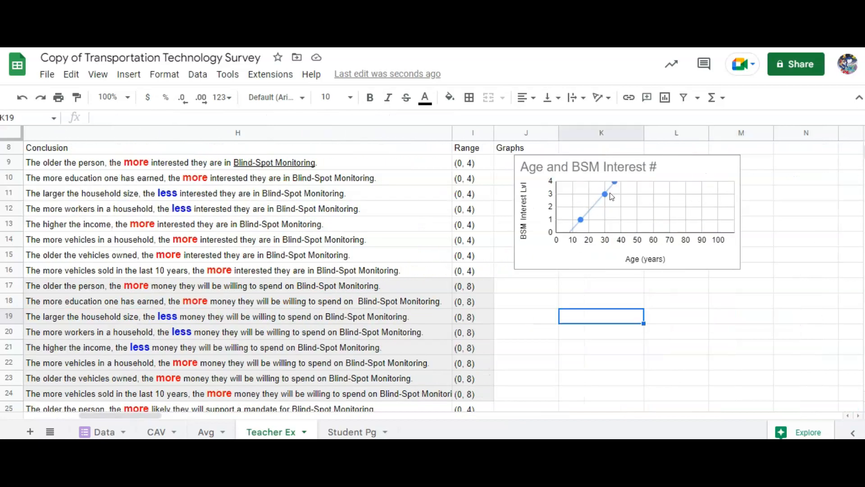
key(Left)
key(Up)
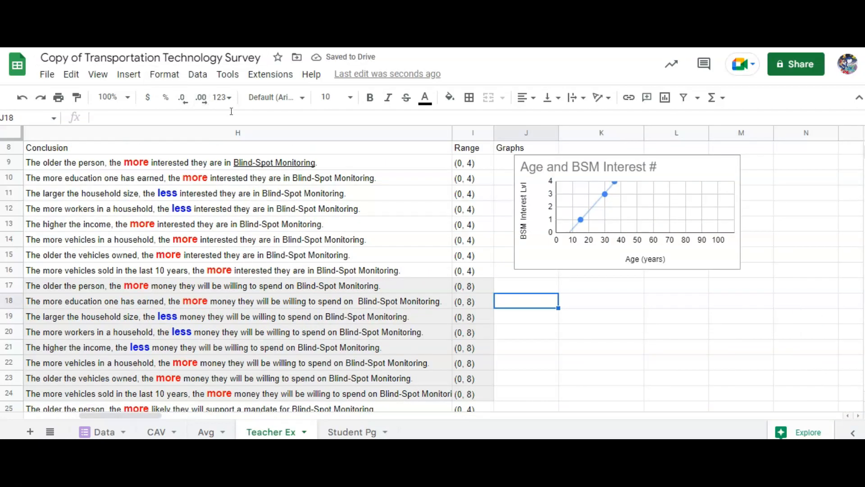
click(138, 76)
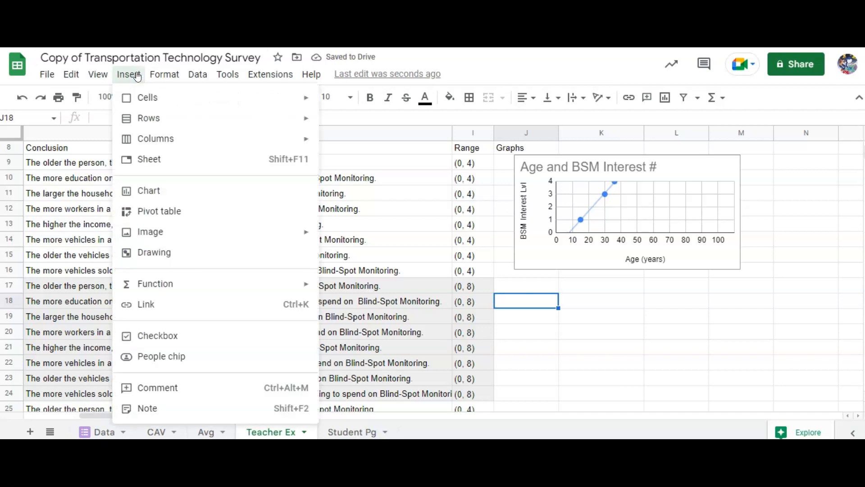
click(172, 191)
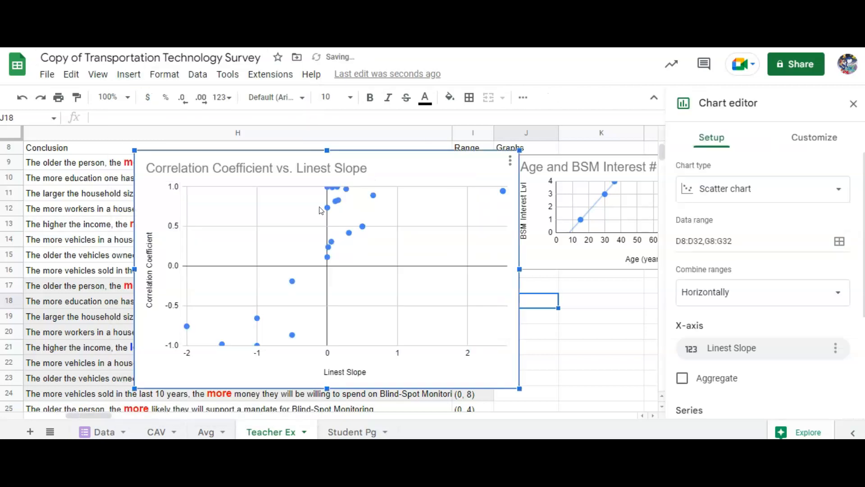
Choose Scatter chart as the new chart's type.
click(741, 192)
scroll(757, 280, down, 6)
scroll(773, 277, down, 5)
scroll(708, 311, up, 2)
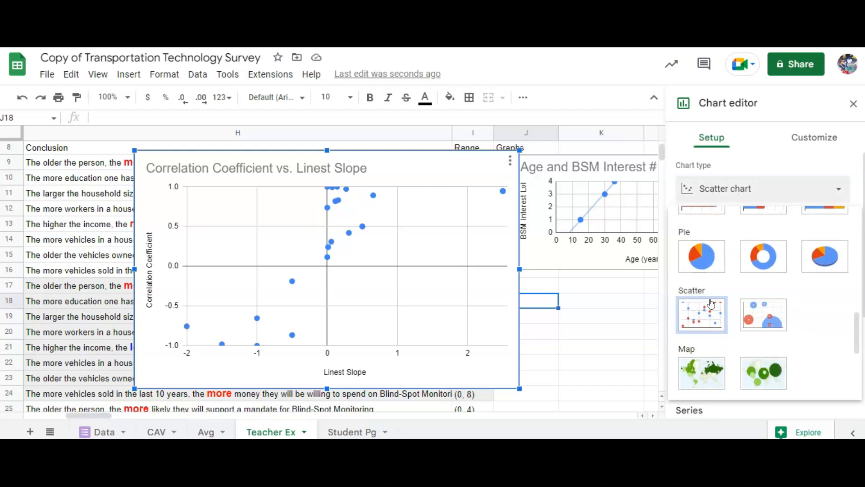
click(711, 304)
Set the scatter chart's X-axis data to the Household Size range E1:E4, including its header.
scroll(709, 293, down, 3)
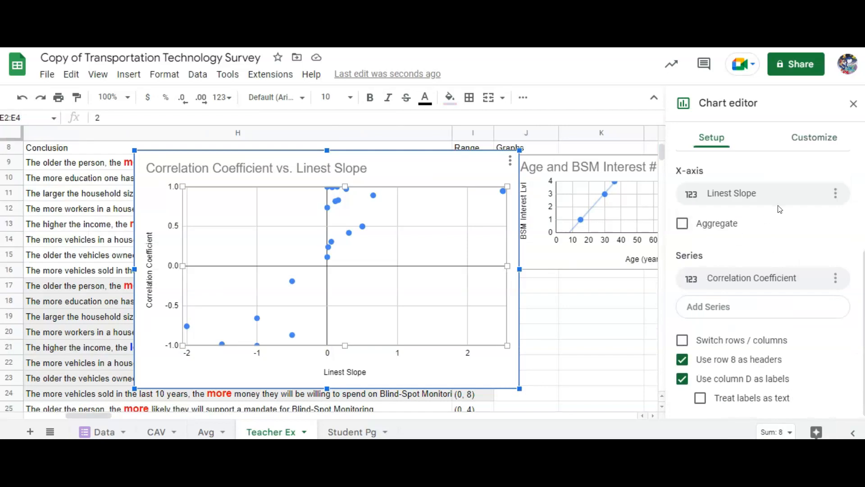
click(835, 193)
click(817, 200)
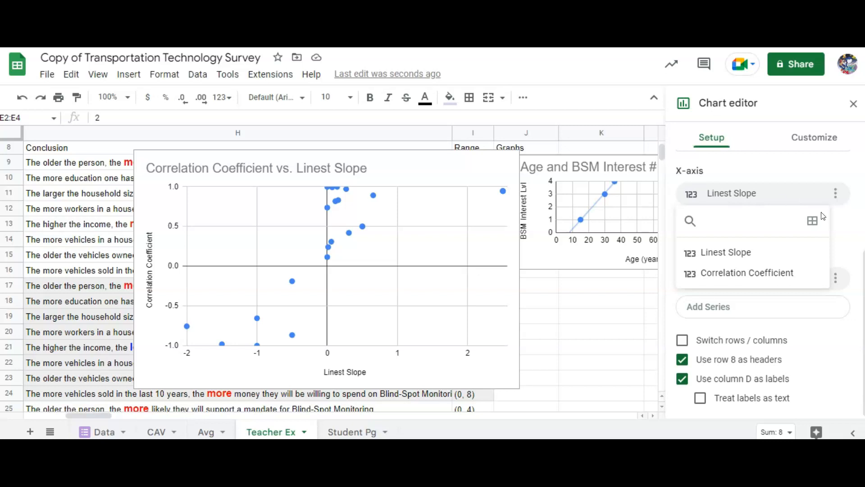
click(812, 221)
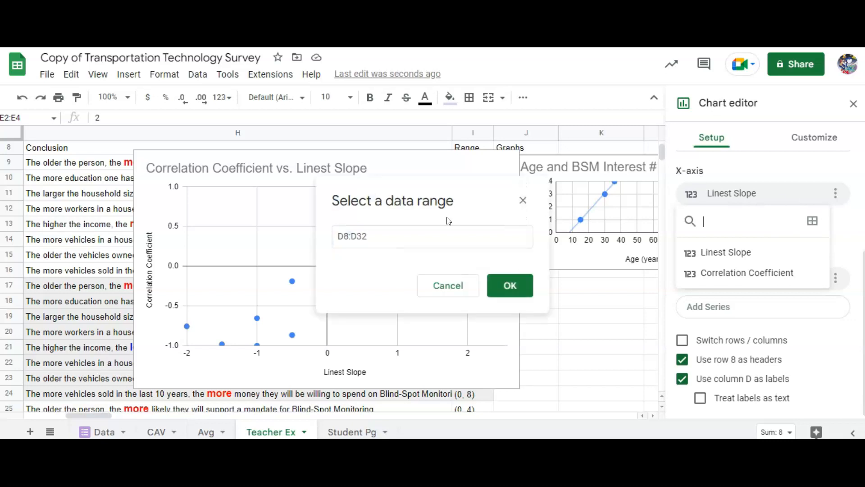
scroll(165, 189, up, 3)
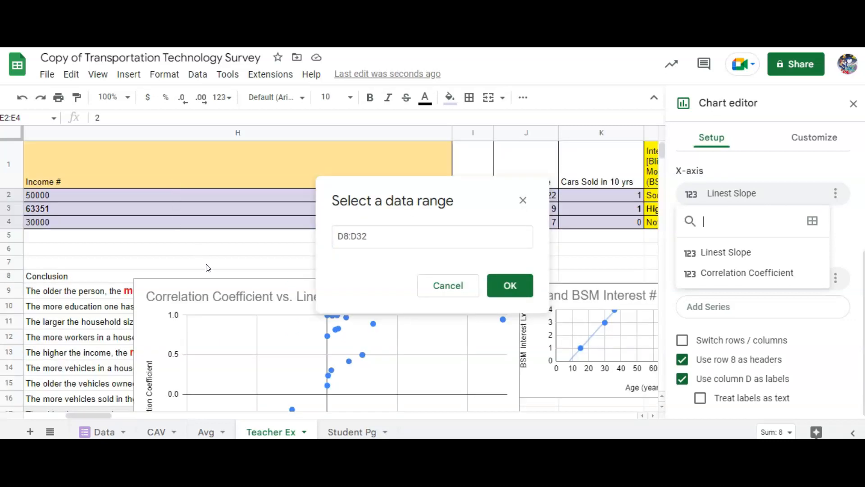
drag(79, 415, 59, 415)
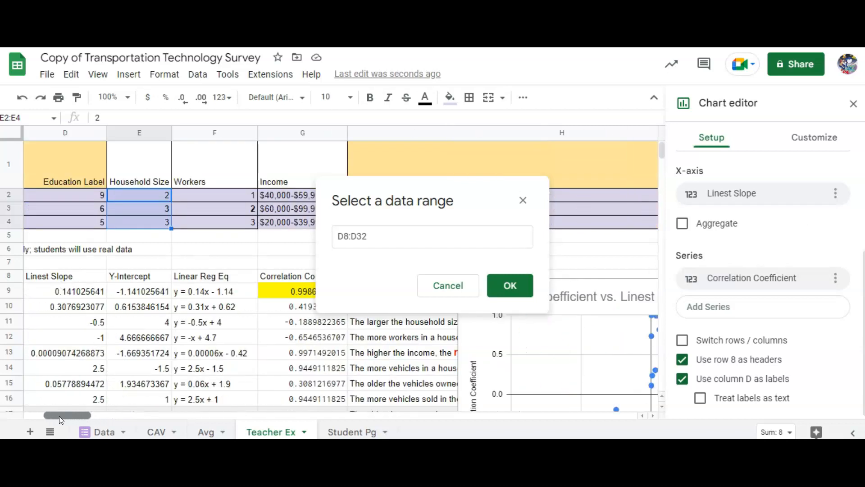
click(123, 134)
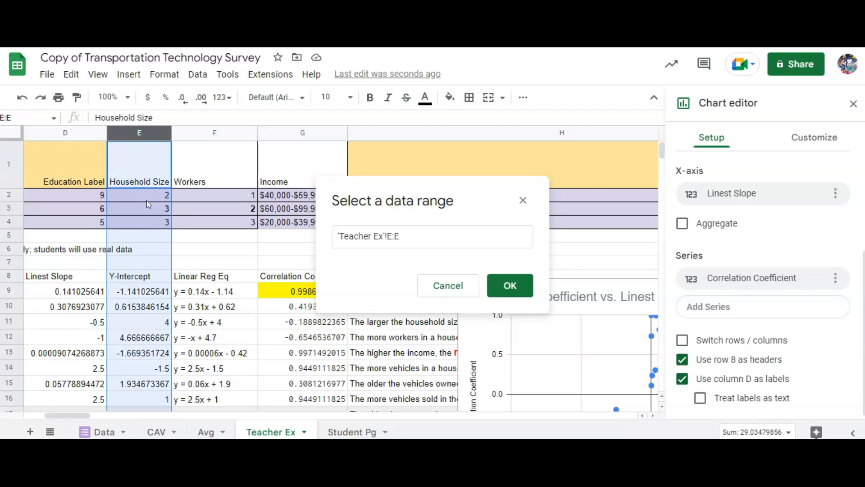
shift+click(139, 227)
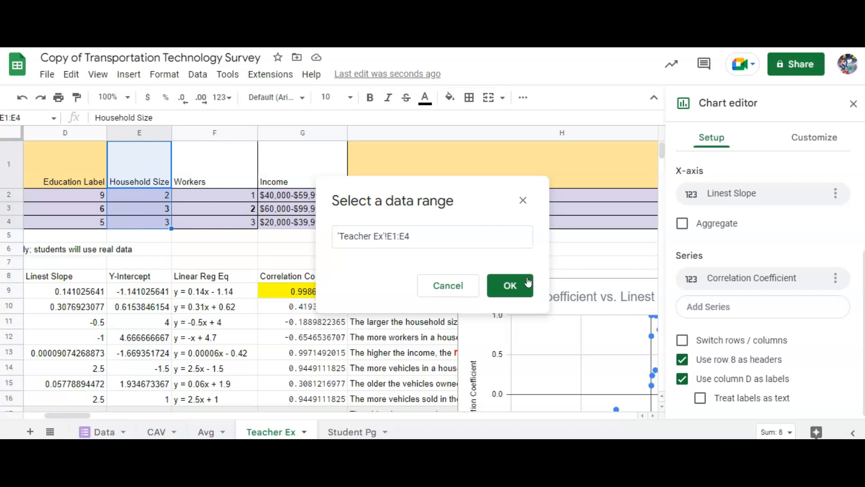
click(511, 285)
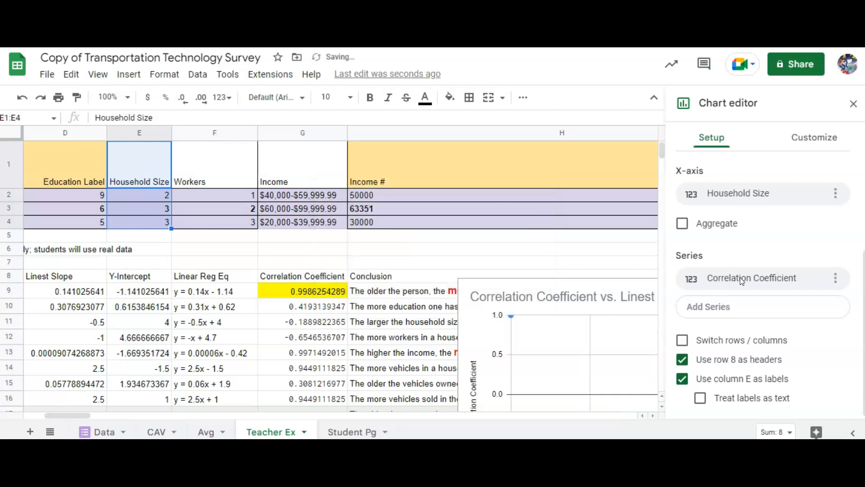
Replace the Correlation Coefficient series with the BSM $ WTP # range AW1:AW4, including its header.
click(836, 278)
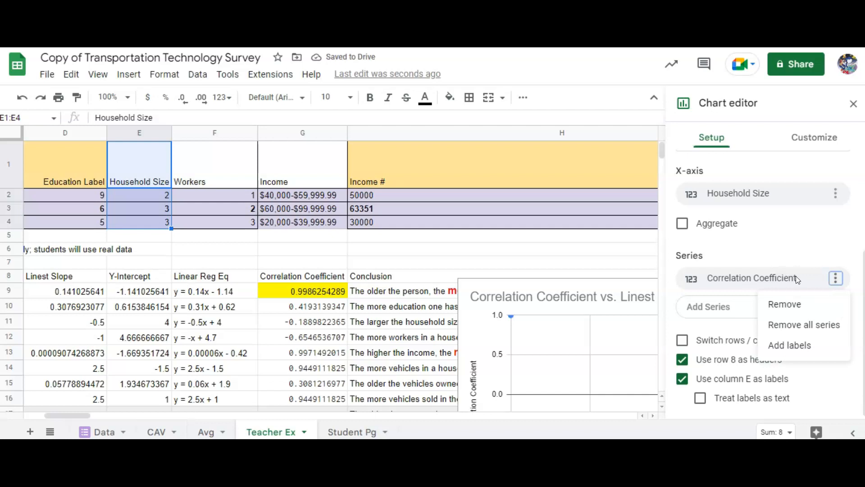
click(772, 279)
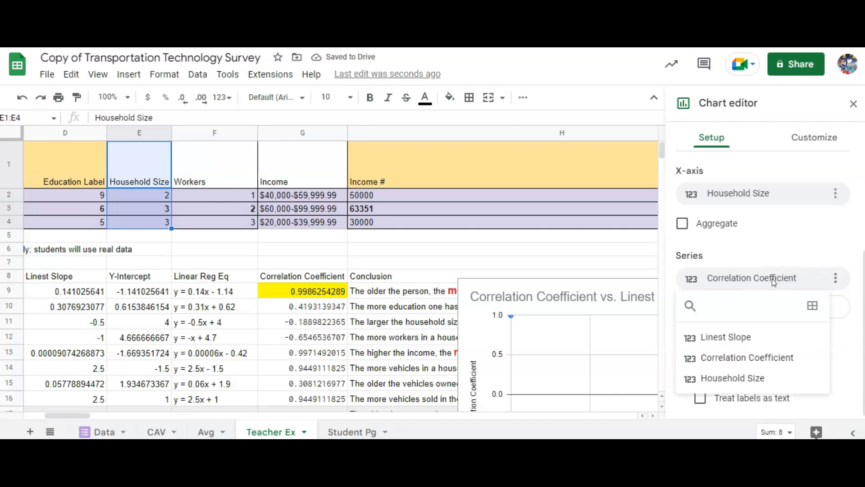
click(812, 306)
drag(79, 412, 311, 409)
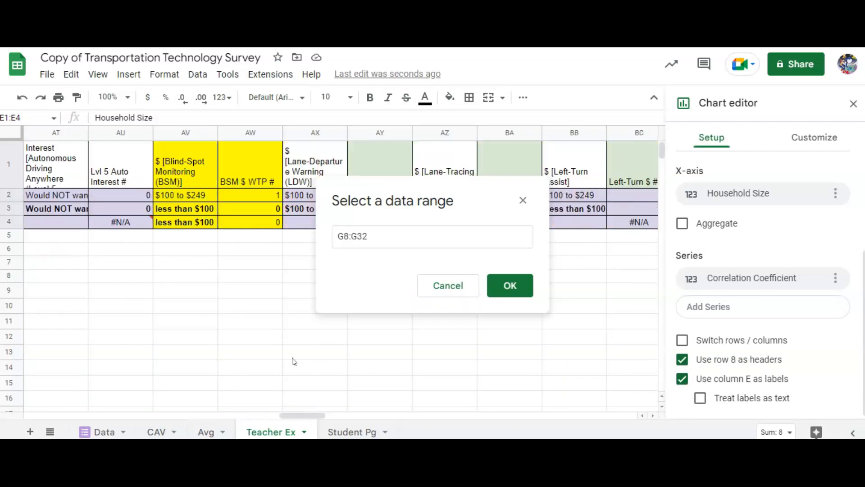
click(240, 132)
drag(240, 163, 241, 221)
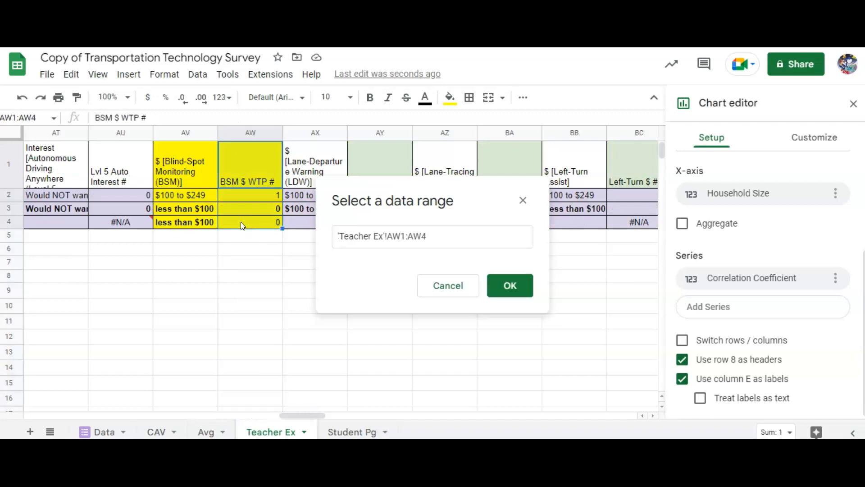
click(510, 288)
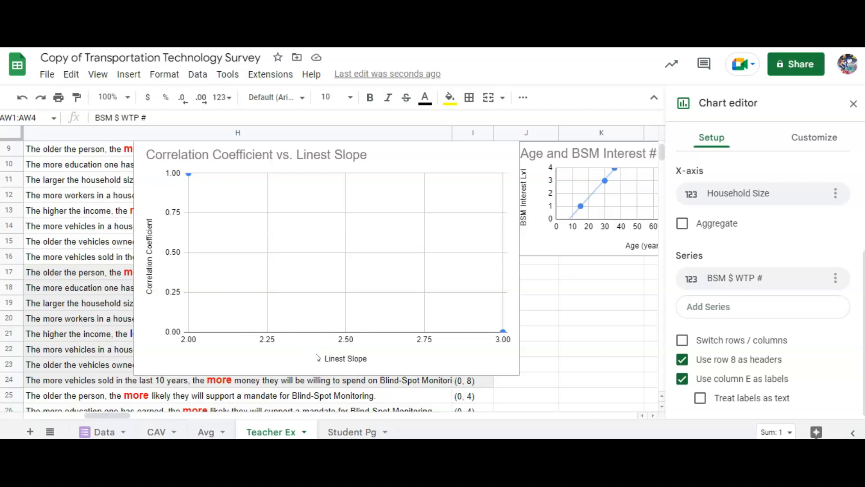
Change the scatter chart's horizontal axis title to "Household Size".
click(339, 363)
click(338, 361)
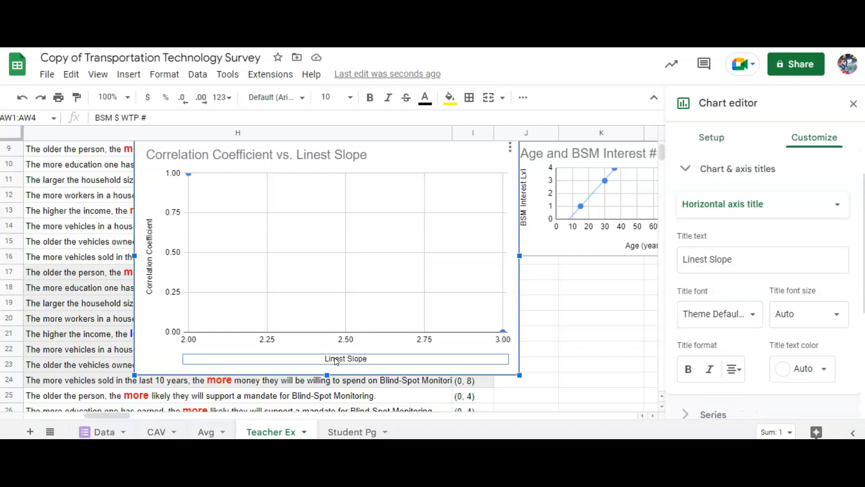
click(750, 258)
key(BackSpace)
key(BackSpace)
key(BackSpace)
key(BackSpace)
key(BackSpace)
key(BackSpace)
key(BackSpace)
key(BackSpace)
key(BackSpace)
key(BackSpace)
key(BackSpace)
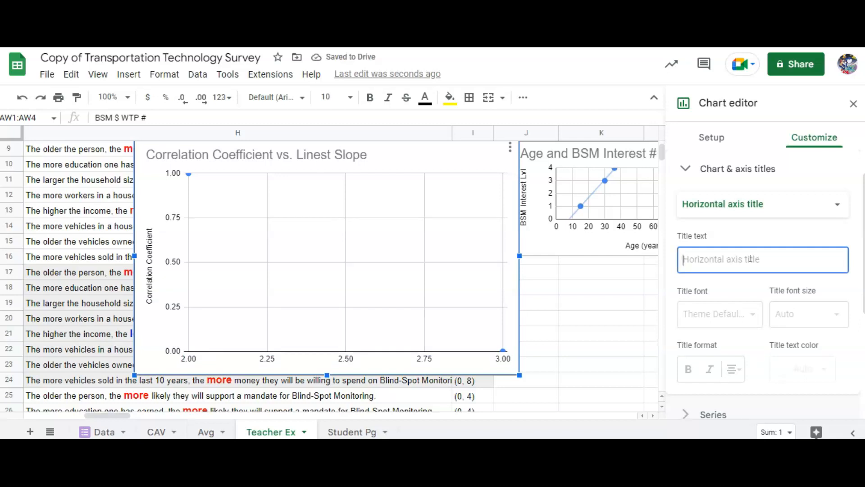
text(Household Size)
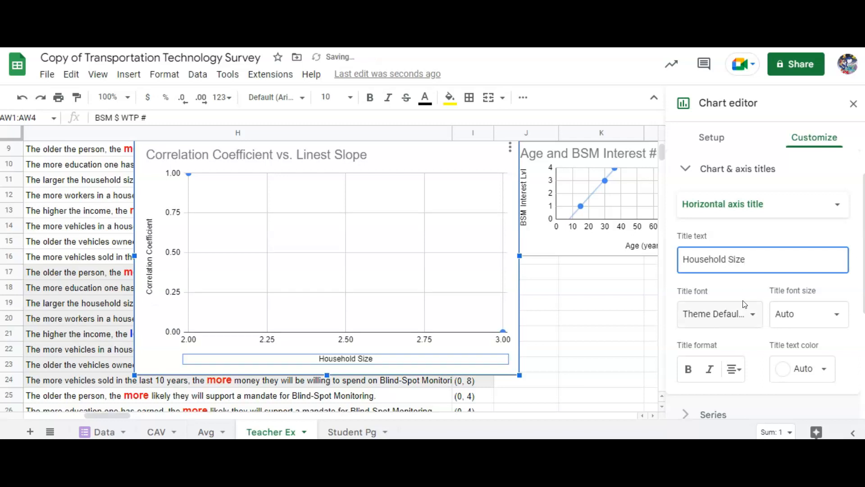
Change the scatter chart's vertical axis title to "WTP $ Lvl".
click(150, 269)
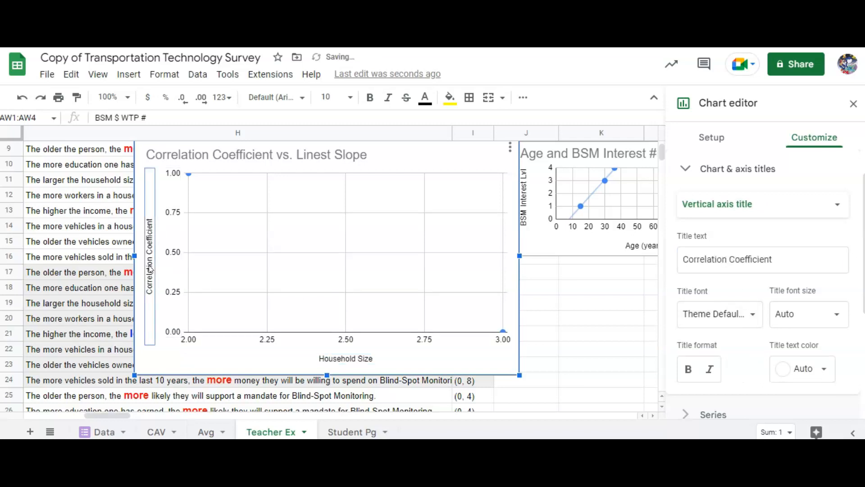
triple_click(719, 260)
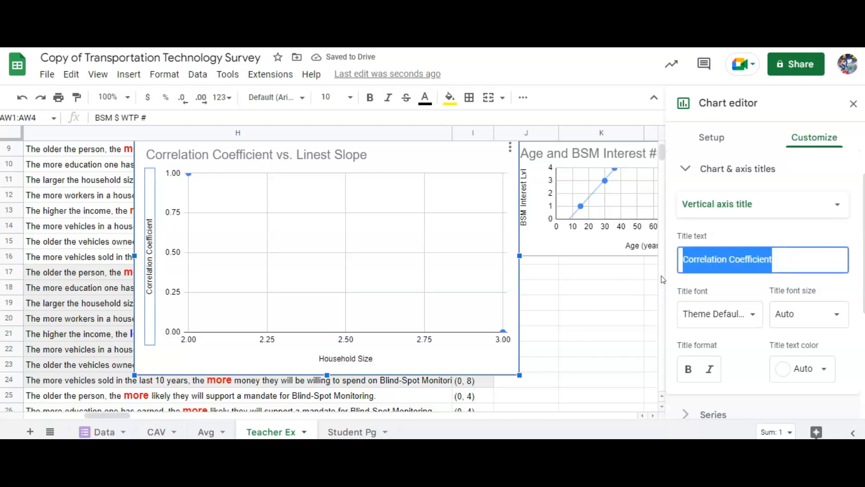
text(WTP $ Lvl)
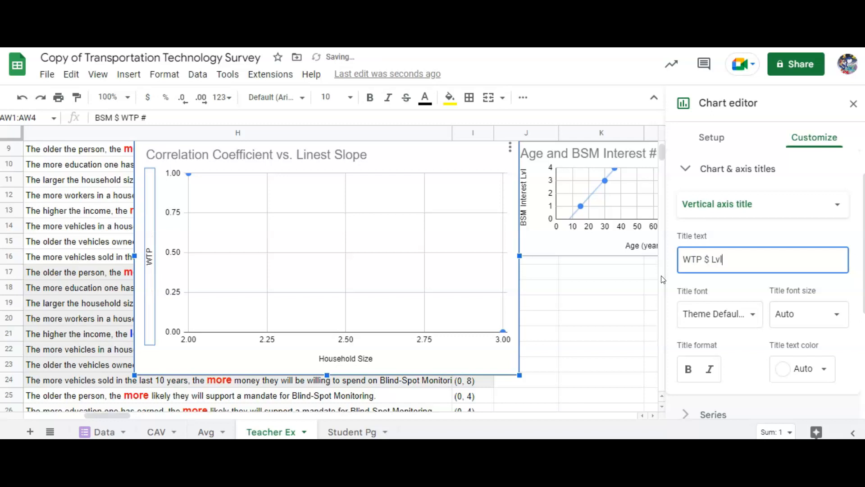
Set the scatter chart's horizontal axis range to a minimum of 0 and a maximum of 6.
click(255, 343)
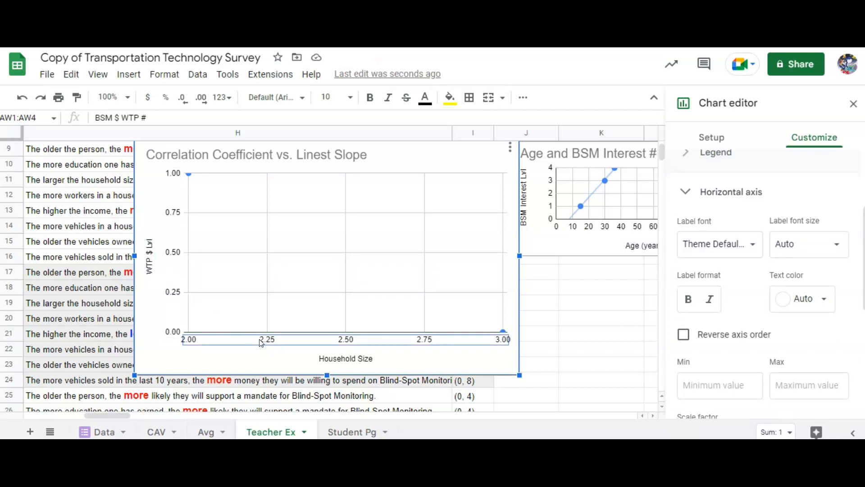
click(715, 385)
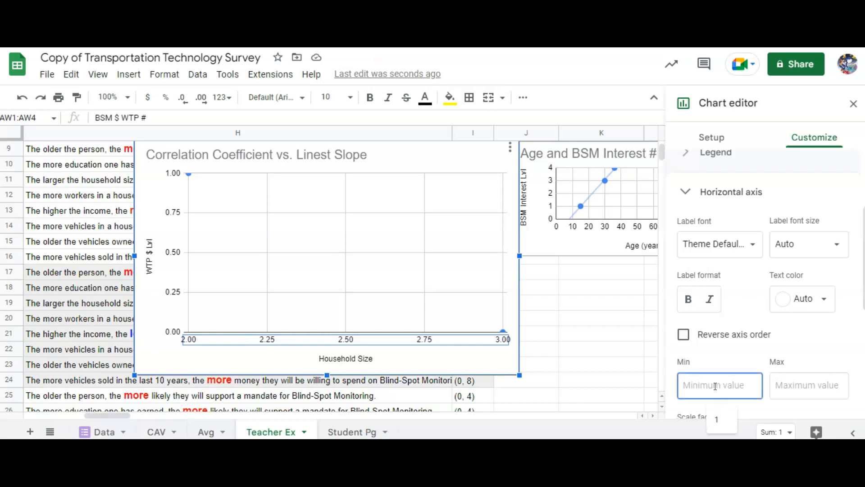
text(0)
click(800, 390)
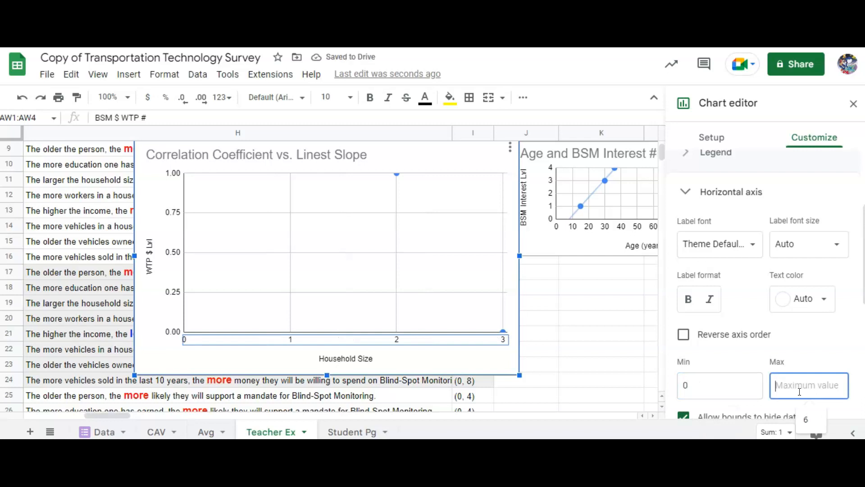
text(6)
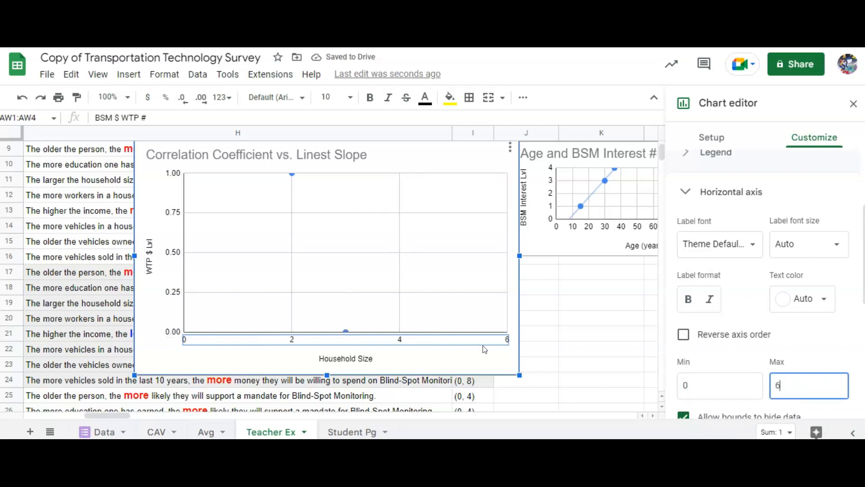
Set the scatter chart's vertical axis range to a minimum of 0 and a maximum of 4.
click(173, 281)
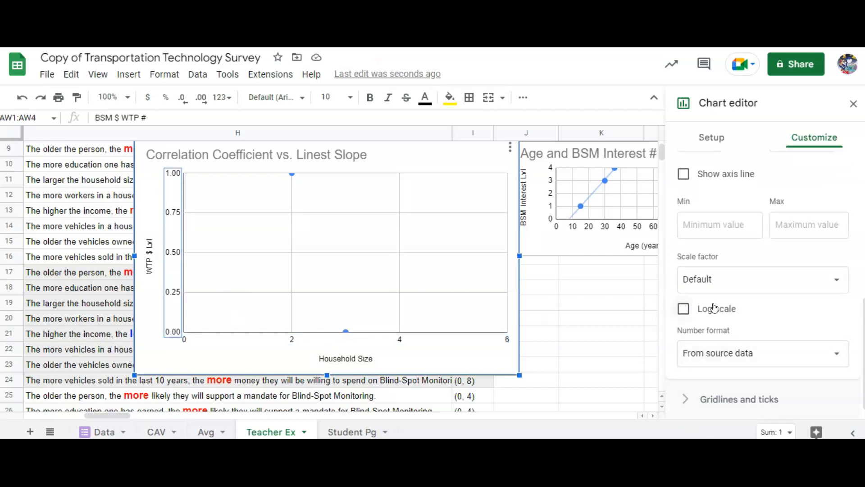
click(705, 221)
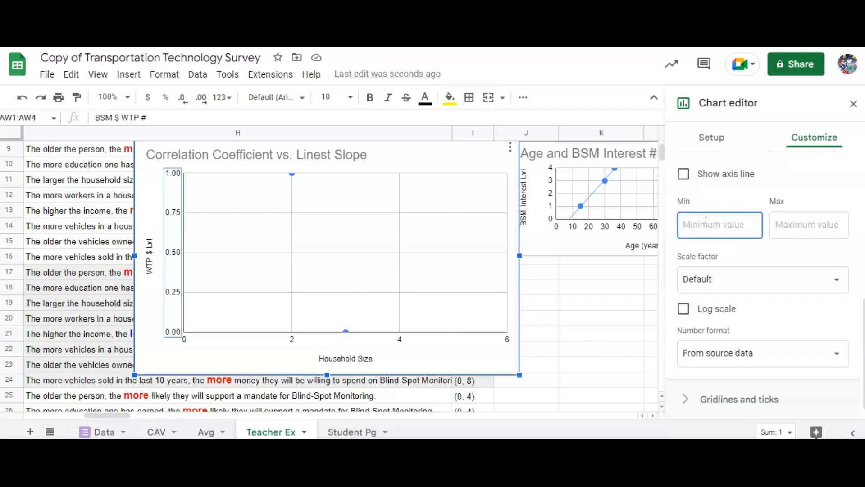
text(0)
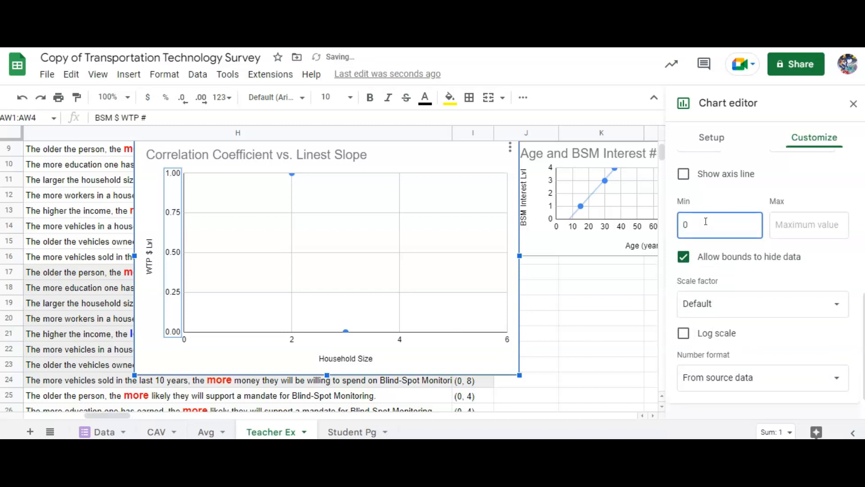
click(783, 223)
text(4)
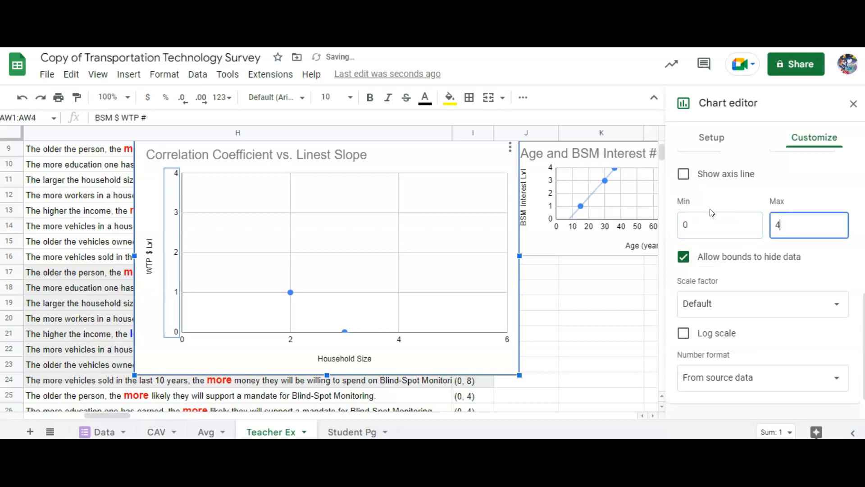
Add a linear trendline to the scatter chart's data series.
click(263, 249)
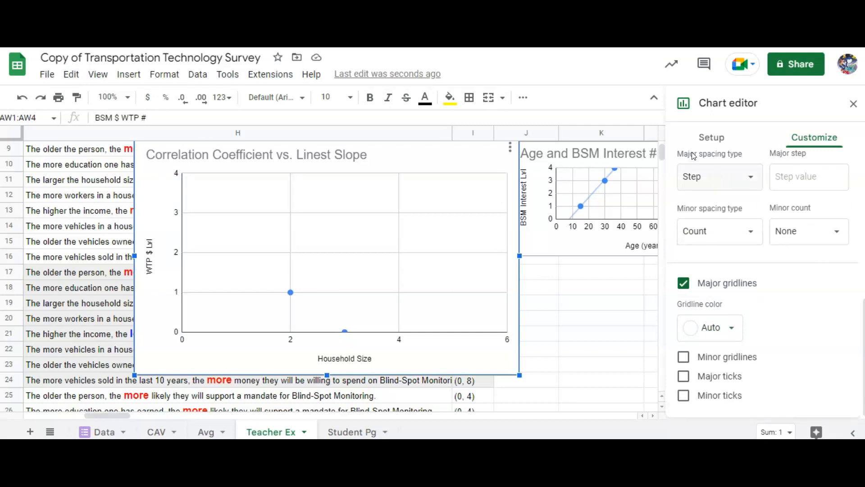
scroll(791, 255, up, 6)
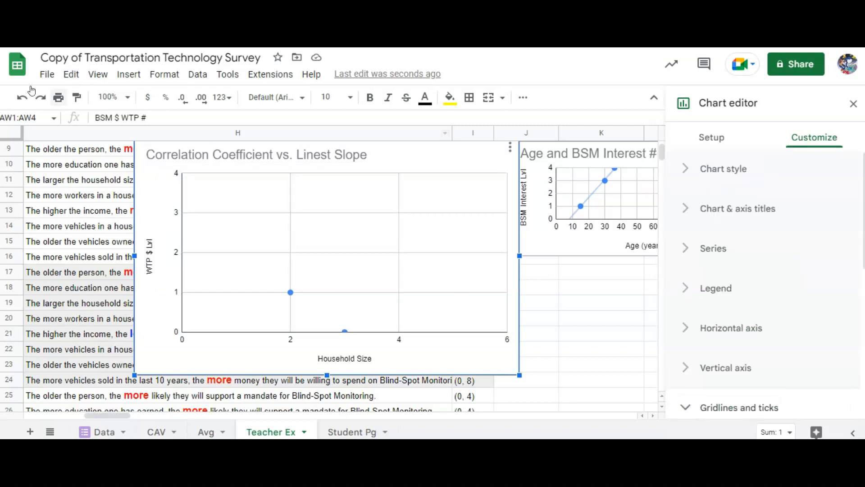
click(833, 137)
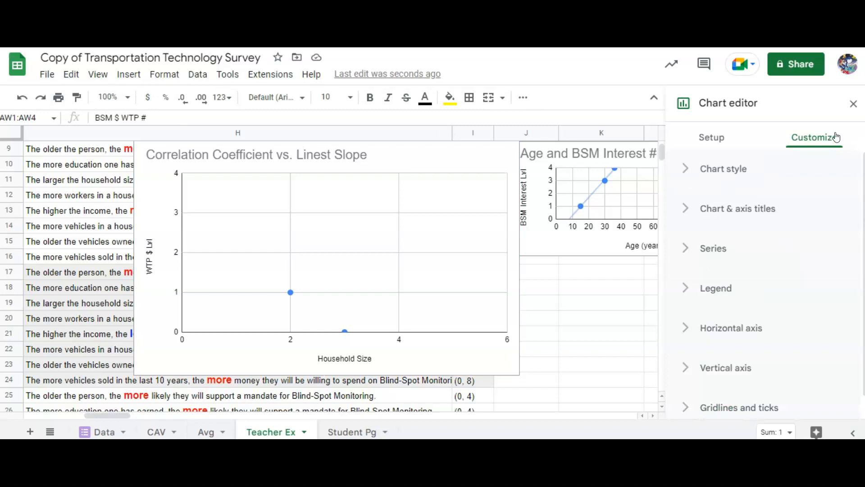
click(716, 247)
scroll(714, 250, down, 5)
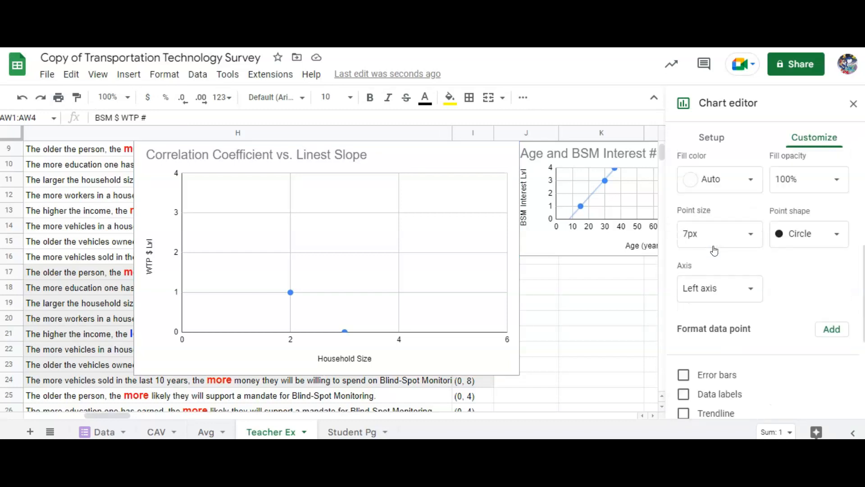
scroll(714, 250, down, 2)
click(690, 320)
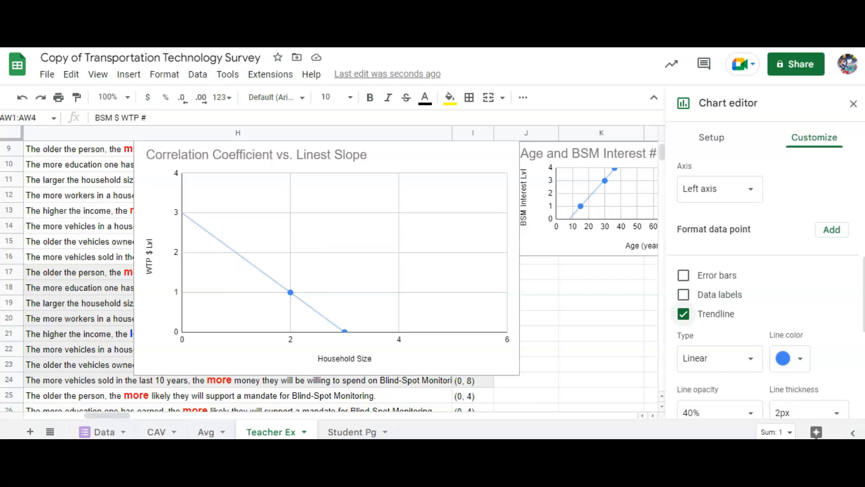
Title the scatter chart "Household Size Vs WTP Lvl" and fit it at a smaller size below the Age and BSM Interest # chart.
click(148, 361)
drag(134, 375, 224, 327)
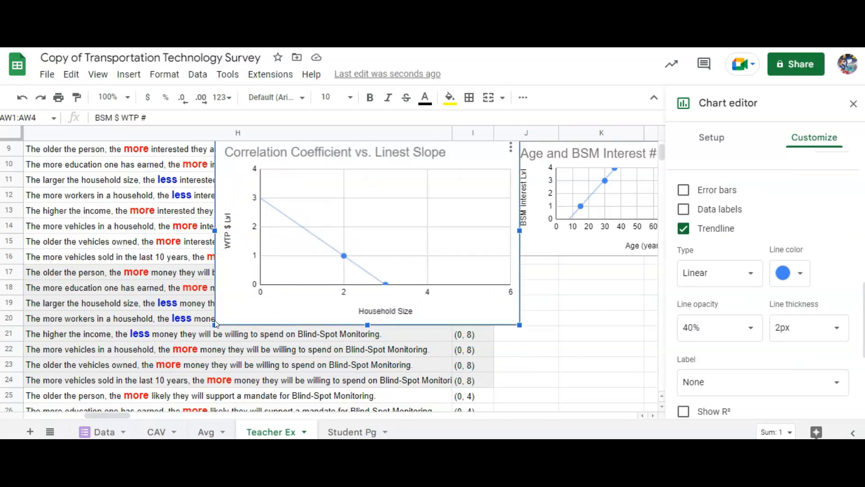
click(352, 156)
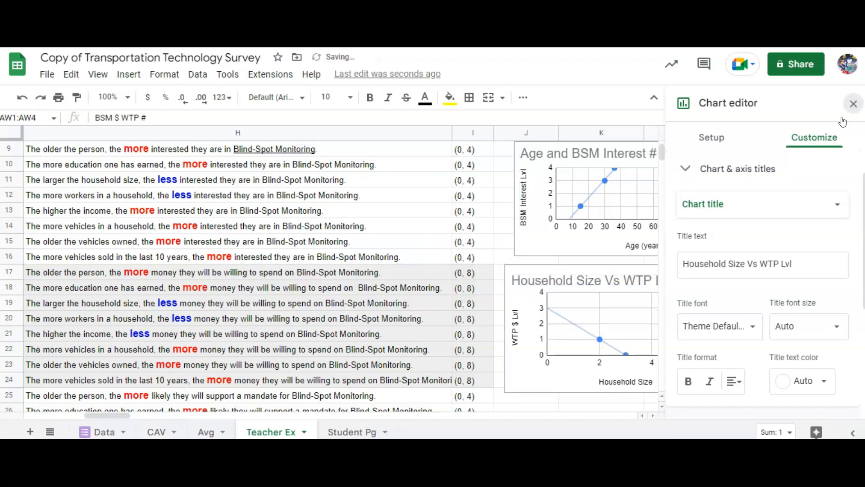
click(853, 103)
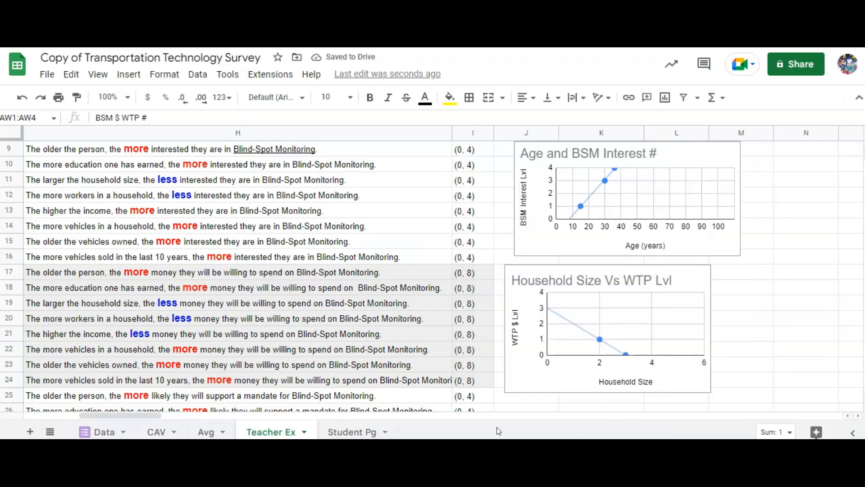
Review the conclusions and the finished graphs on the Teacher Ex sheet.
drag(147, 416, 186, 415)
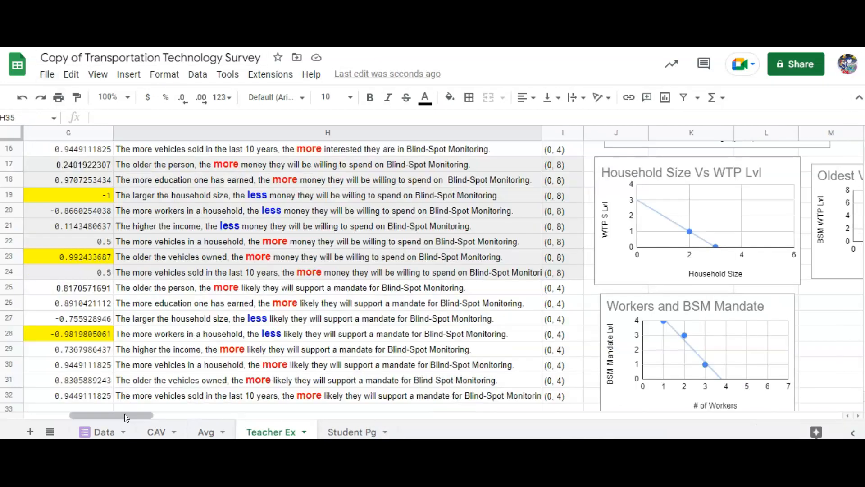
drag(125, 414, 187, 413)
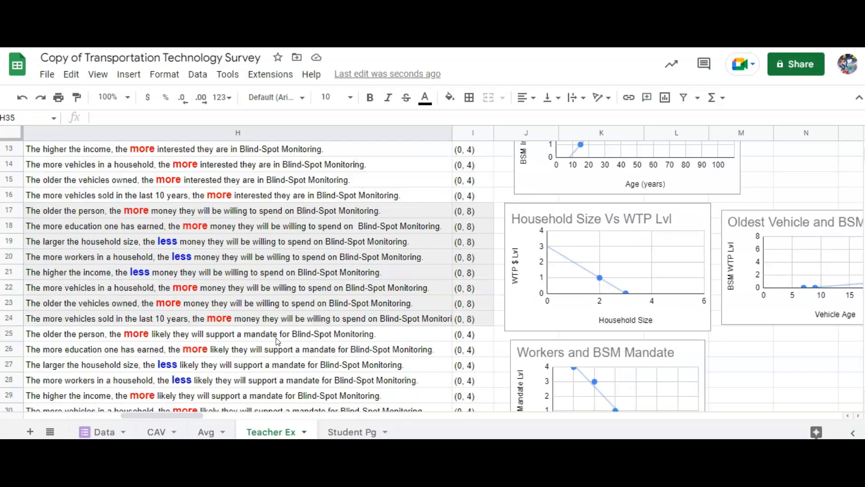
scroll(276, 339, up, 5)
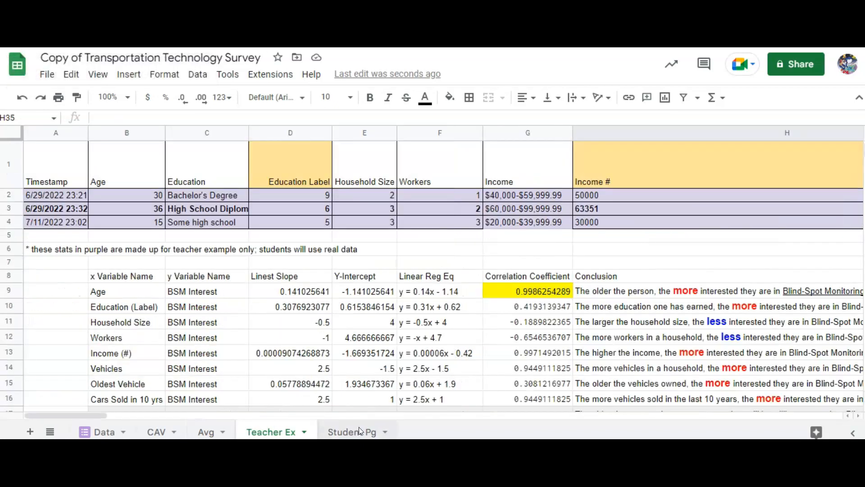
Examine the Student Pg template's columns through Graphs, comparing them with the Teacher Ex example and the Data sheet's survey columns.
click(359, 429)
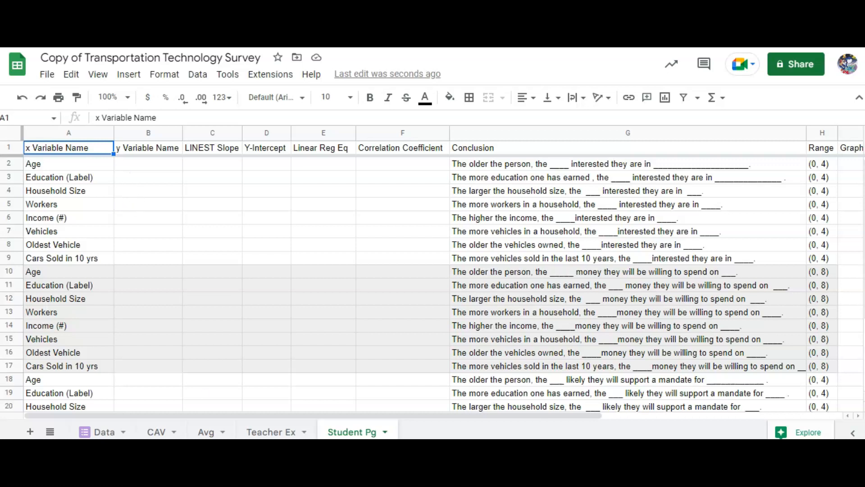
click(269, 431)
drag(79, 416, 131, 415)
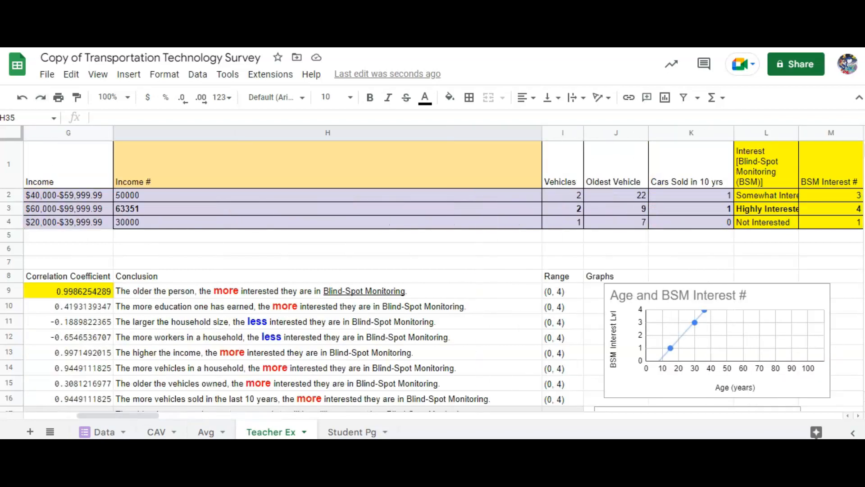
key(ctrl+shift+Page_Down)
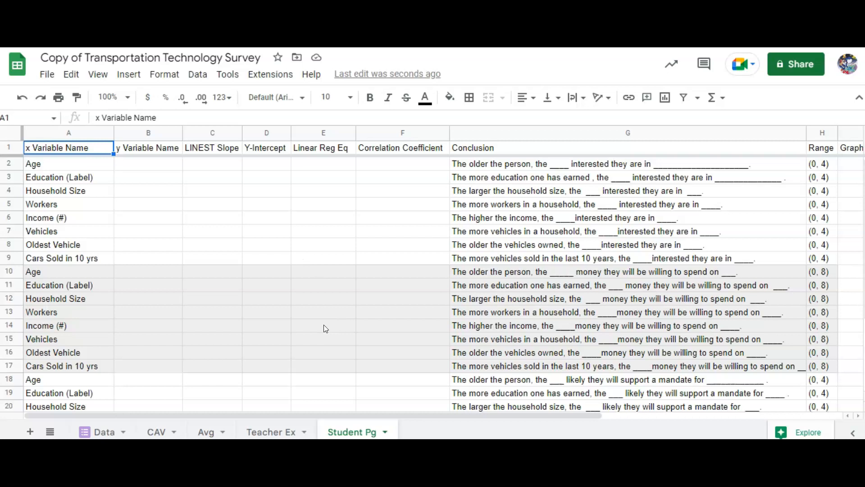
click(97, 430)
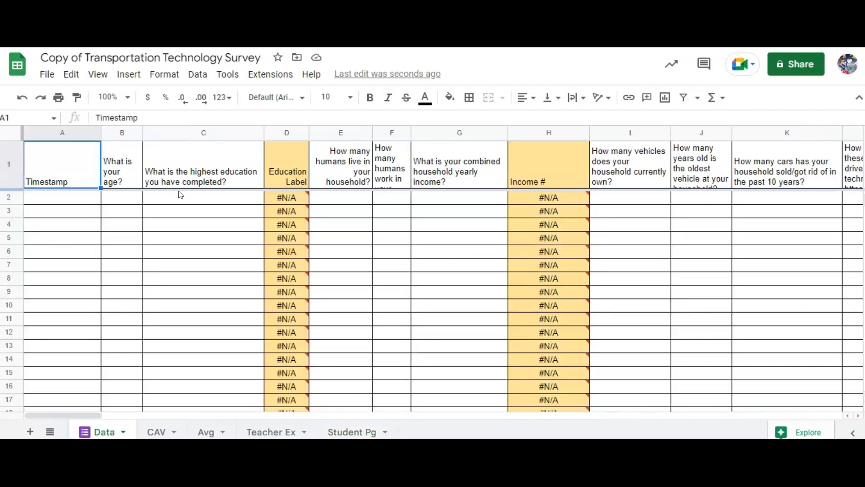
click(357, 432)
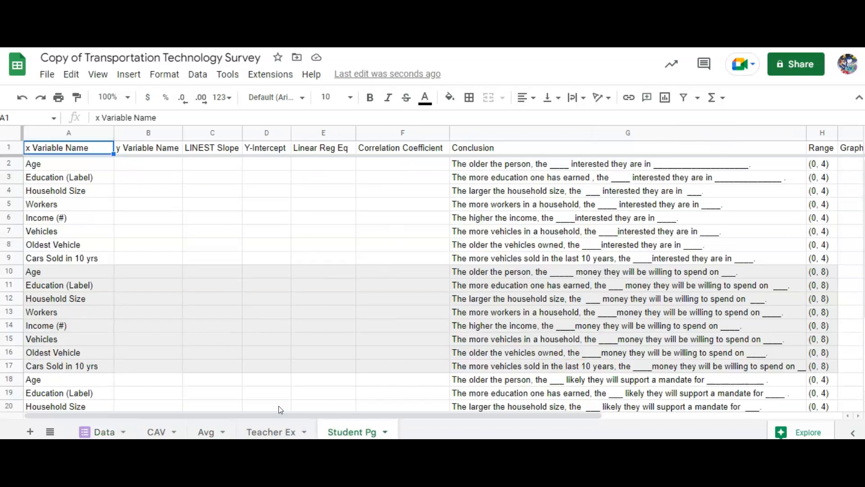
drag(302, 410, 407, 410)
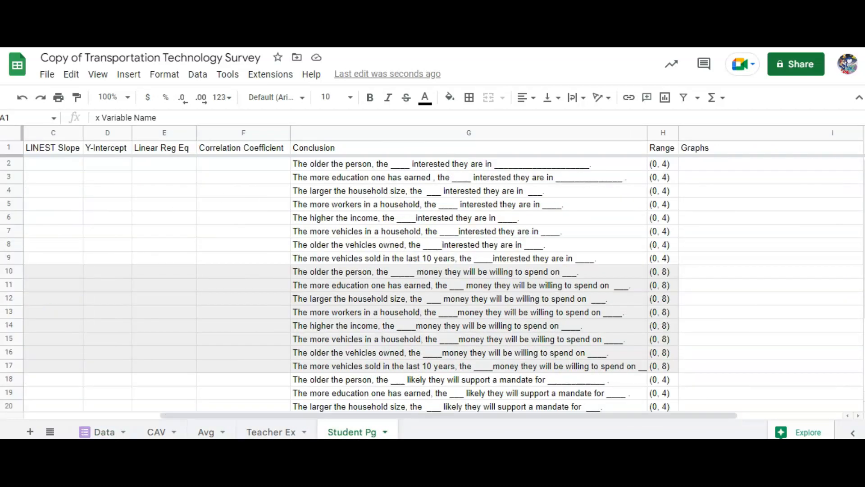
scroll(240, 190, left, 3)
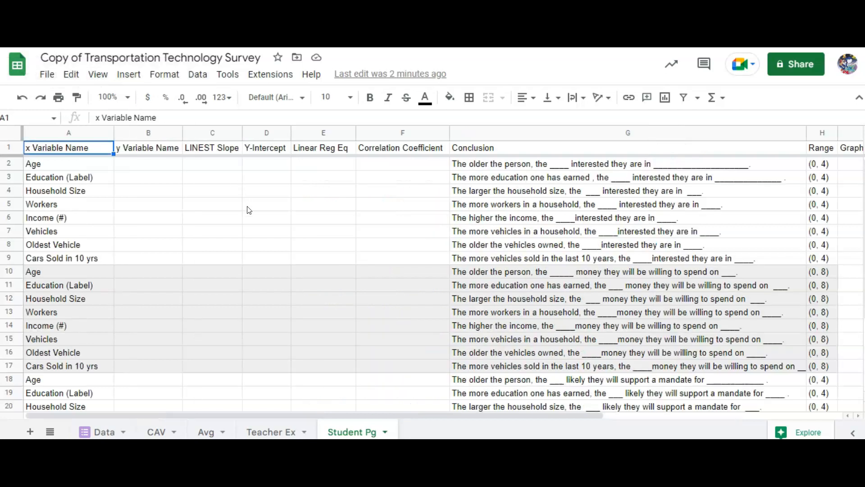